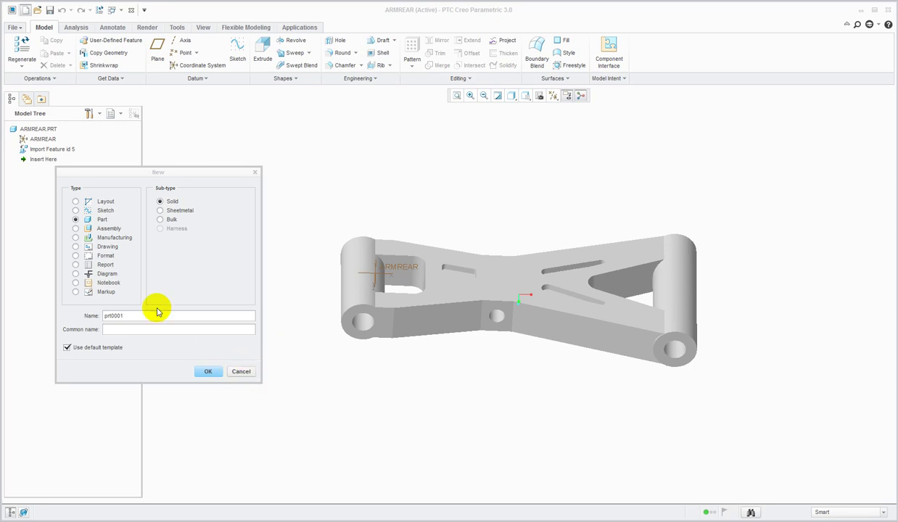
# Step: Create NC assembly mfg0001 from the mmns_mfg_nc template and close the armrear window
pyautogui.click(81, 238)
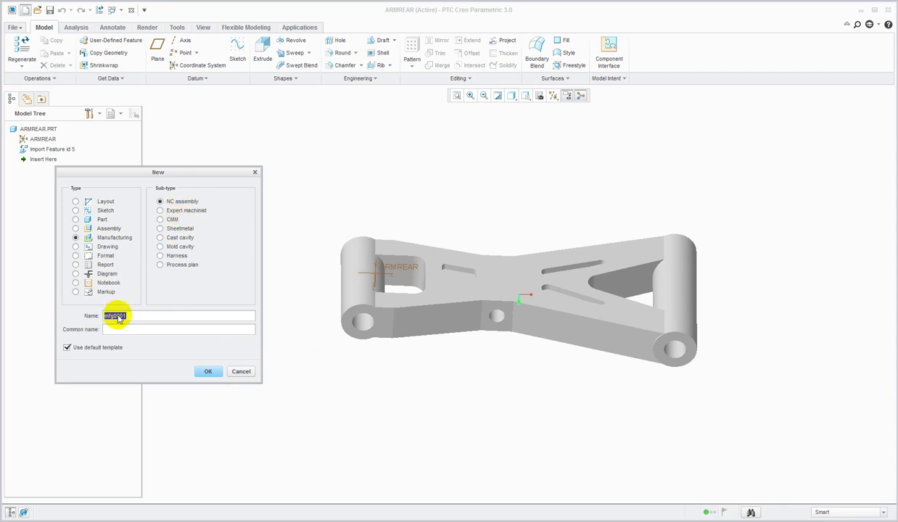
pyautogui.click(92, 349)
pyautogui.click(206, 372)
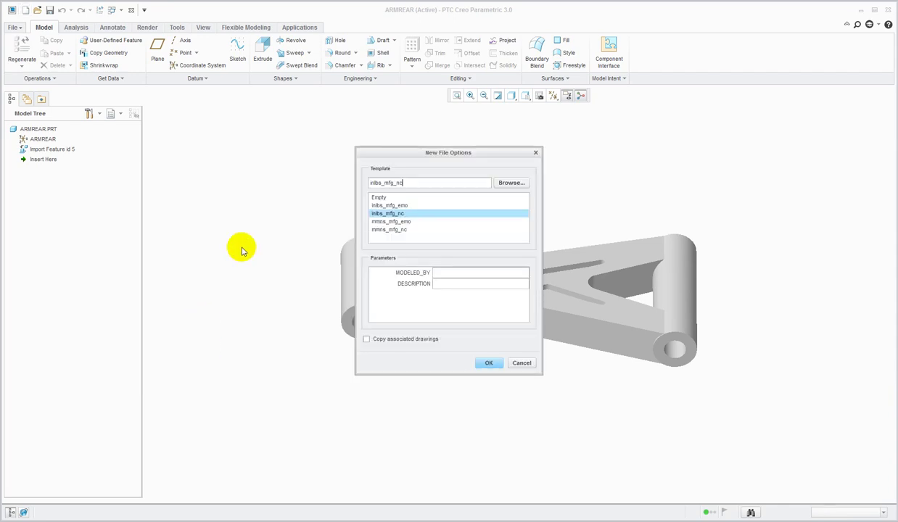
pyautogui.click(395, 230)
pyautogui.click(484, 364)
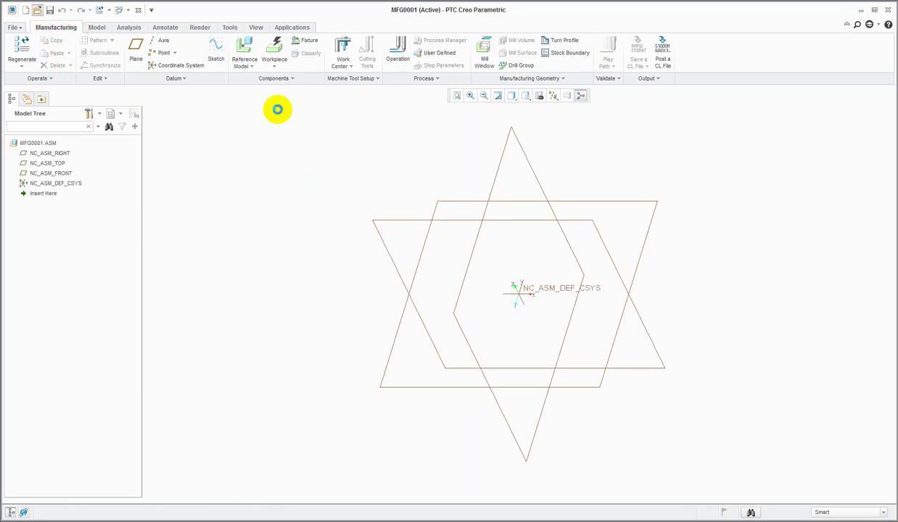
pyautogui.doubleClick(398, 212)
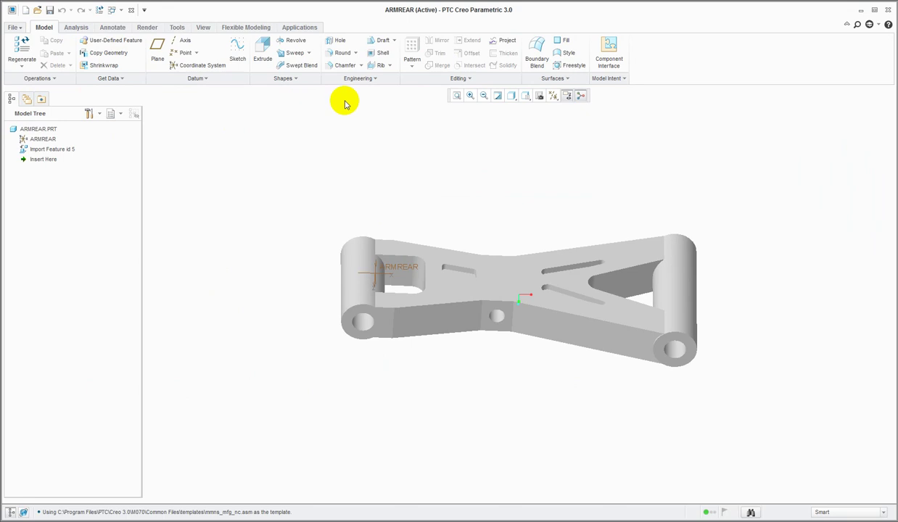
pyautogui.click(131, 10)
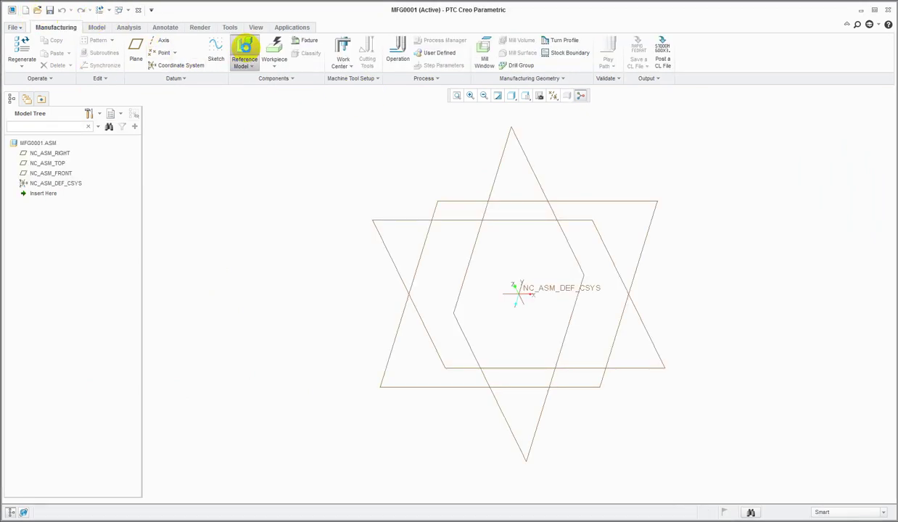
# Step: Assemble armrear.prt as the reference model with a Default constraint
pyautogui.click(245, 46)
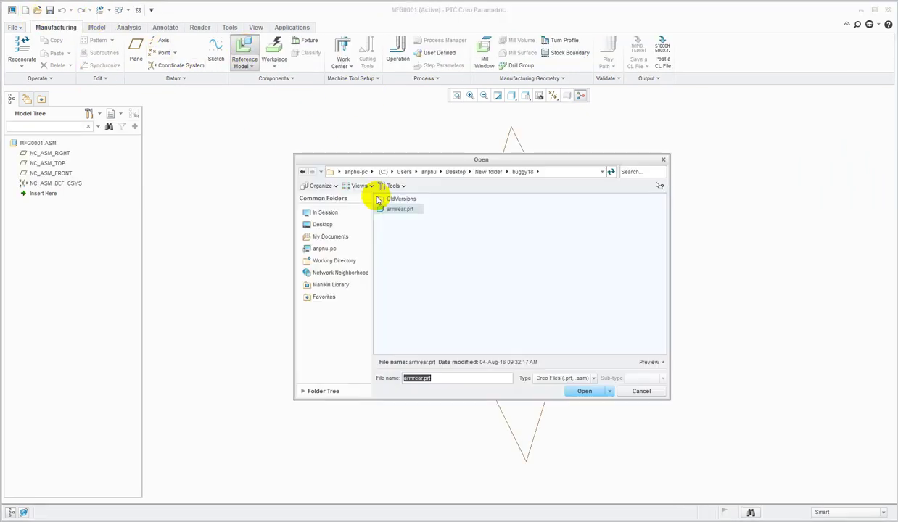
pyautogui.click(582, 392)
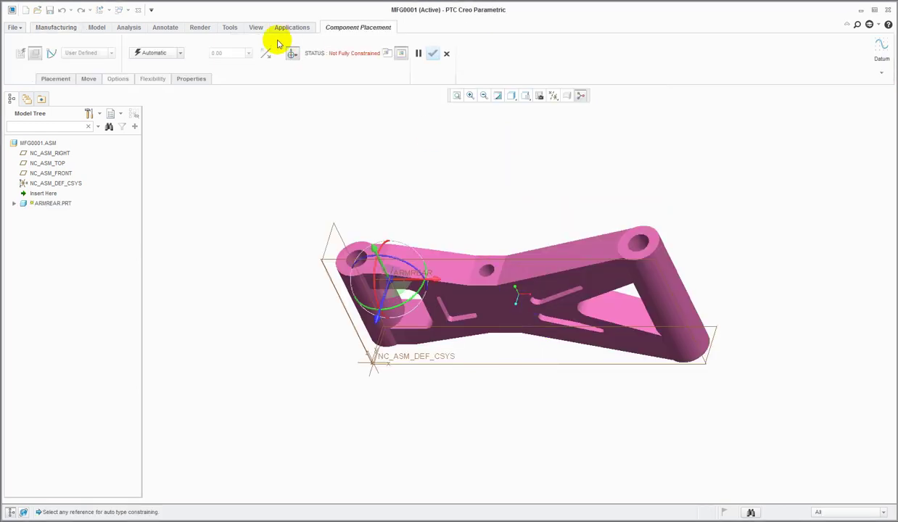
pyautogui.click(179, 53)
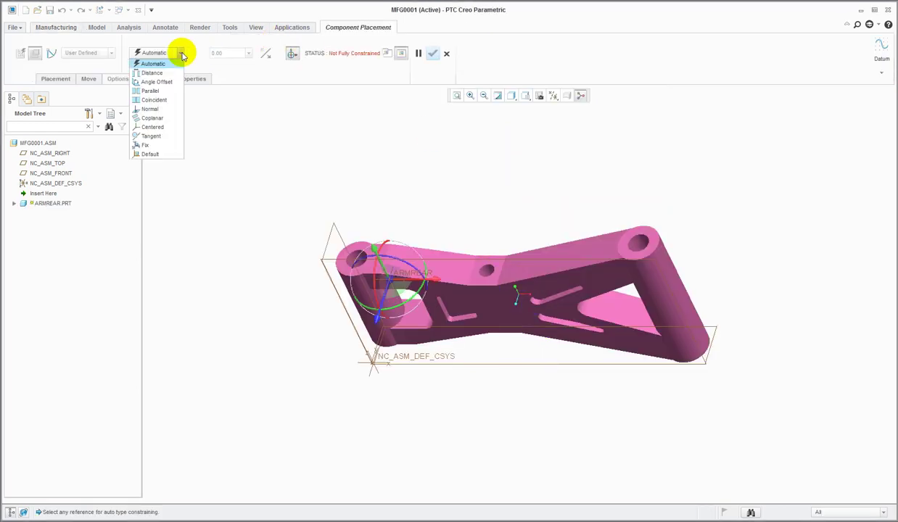
pyautogui.click(168, 153)
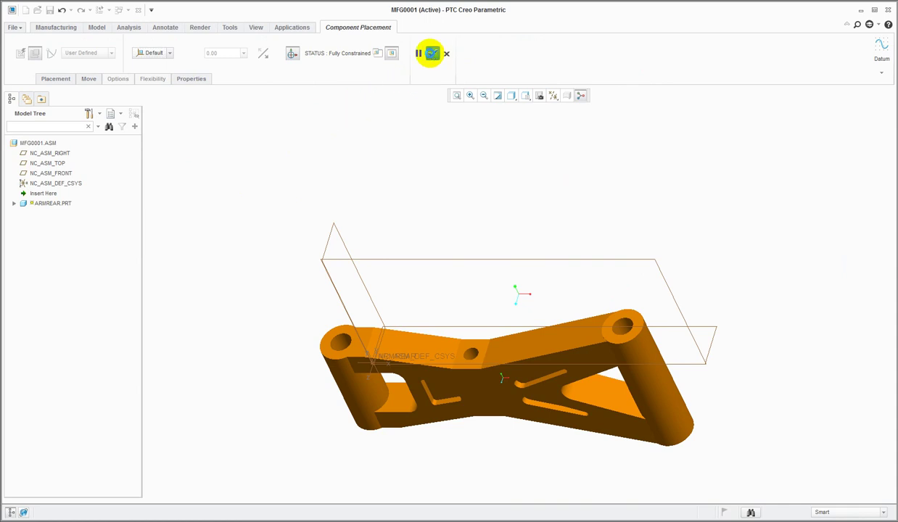
pyautogui.click(433, 53)
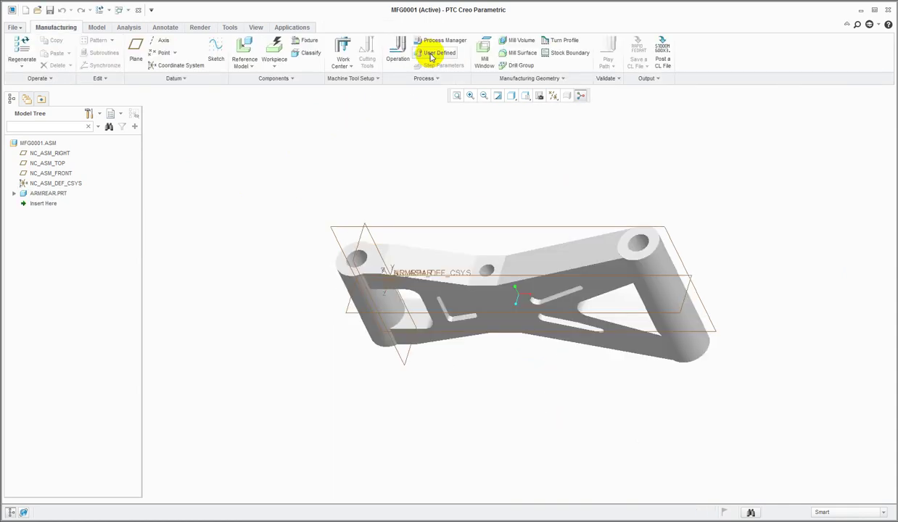
# Step: Add an automatic rectangular stock workpiece around the armrear part
pyautogui.click(275, 64)
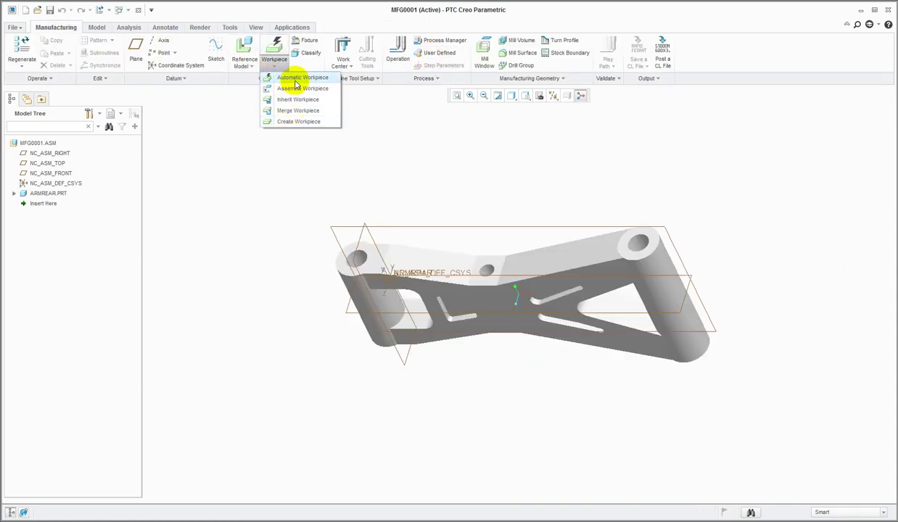
pyautogui.click(297, 80)
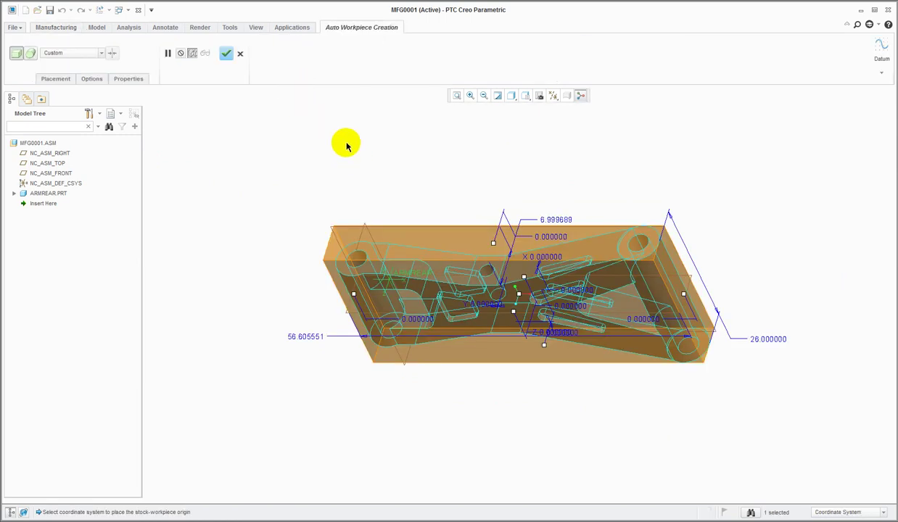
pyautogui.click(226, 55)
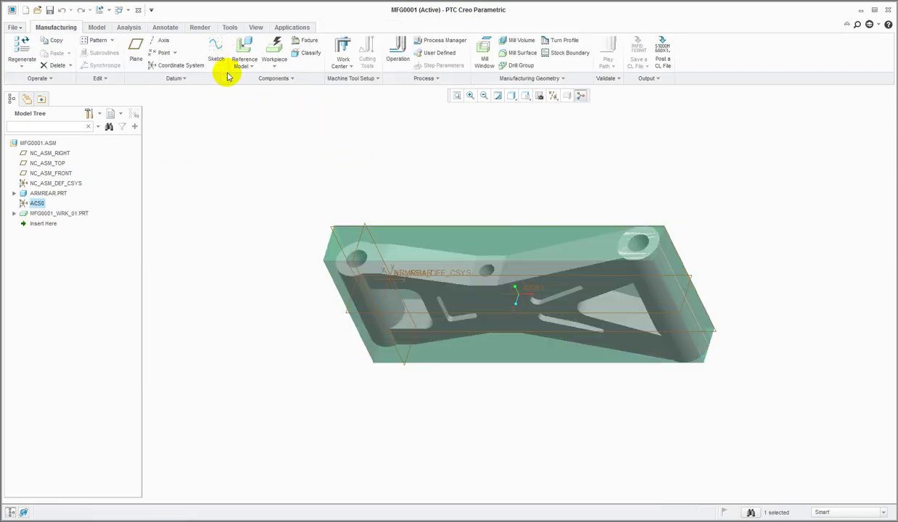
pyautogui.moveTo(362, 153)
pyautogui.mouseDown(button='middle')
pyautogui.moveTo(378, 198)
pyautogui.moveTo(353, 208)
pyautogui.mouseUp(button='middle')
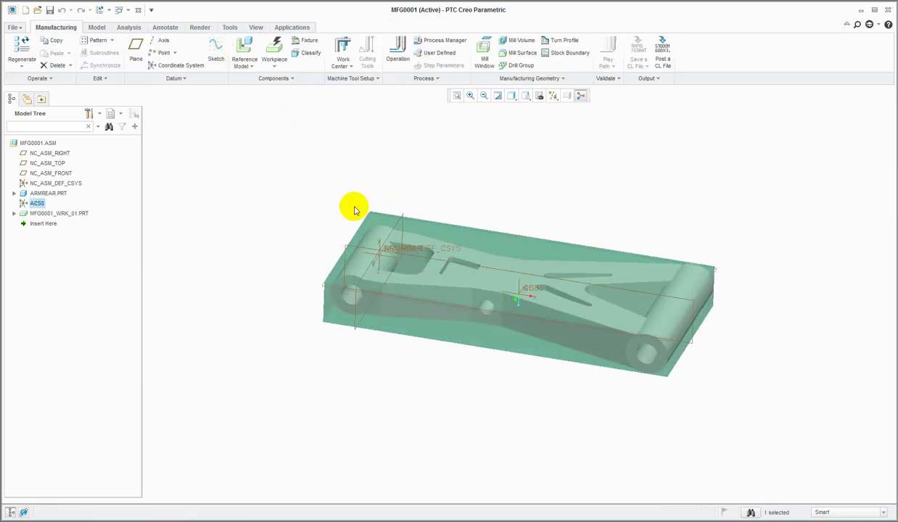
# Step: Add the default 3-axis Mill work center MILL01
pyautogui.click(343, 58)
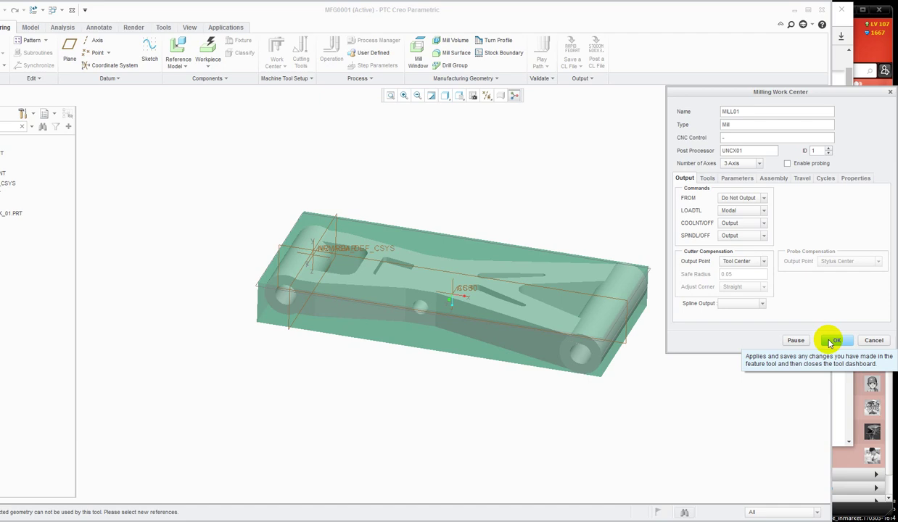
pyautogui.click(831, 341)
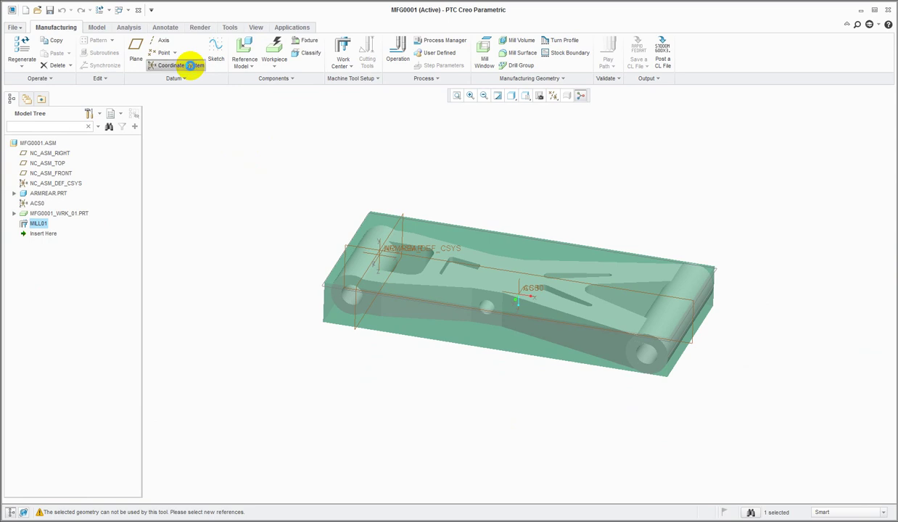
# Step: Create coordinate system ACS1 on the stock's top, front and left faces with Z/Y orientation
pyautogui.click(190, 65)
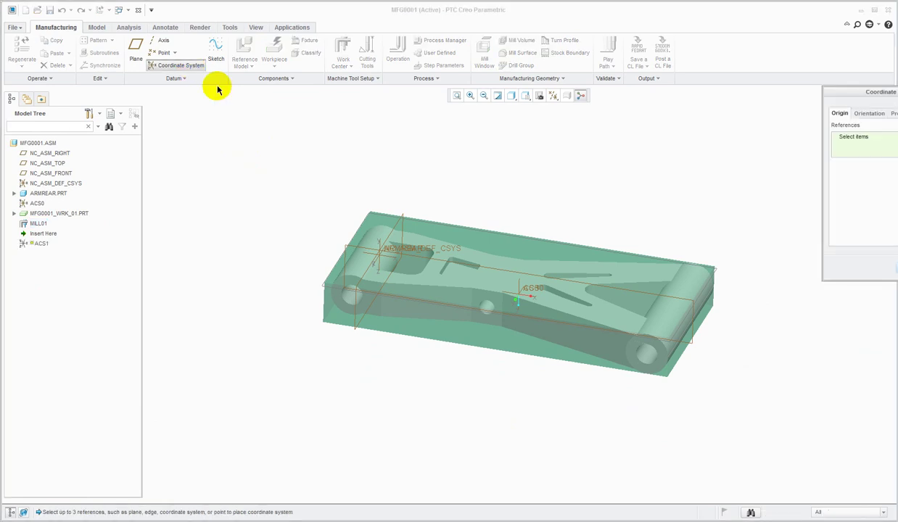
pyautogui.click(348, 270)
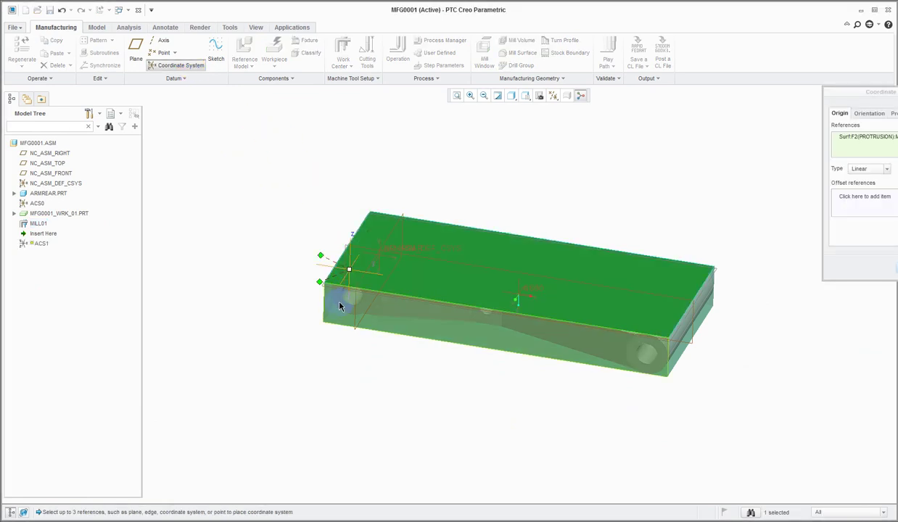
pyautogui.moveTo(339, 309)
pyautogui.mouseDown(button='middle')
pyautogui.moveTo(324, 278)
pyautogui.moveTo(428, 283)
pyautogui.moveTo(360, 294)
pyautogui.mouseUp(button='middle')
pyautogui.keyDown('ctrl'); pyautogui.click(324, 277); pyautogui.keyUp('ctrl')
pyautogui.keyDown('ctrl'); pyautogui.click(361, 292); pyautogui.keyUp('ctrl')
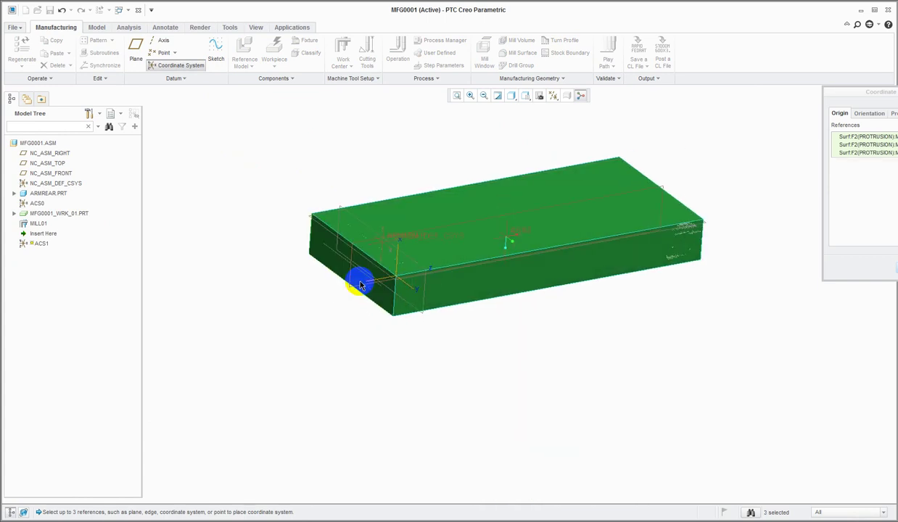
pyautogui.moveTo(438, 283); pyautogui.dragTo(386, 275, button='middle')
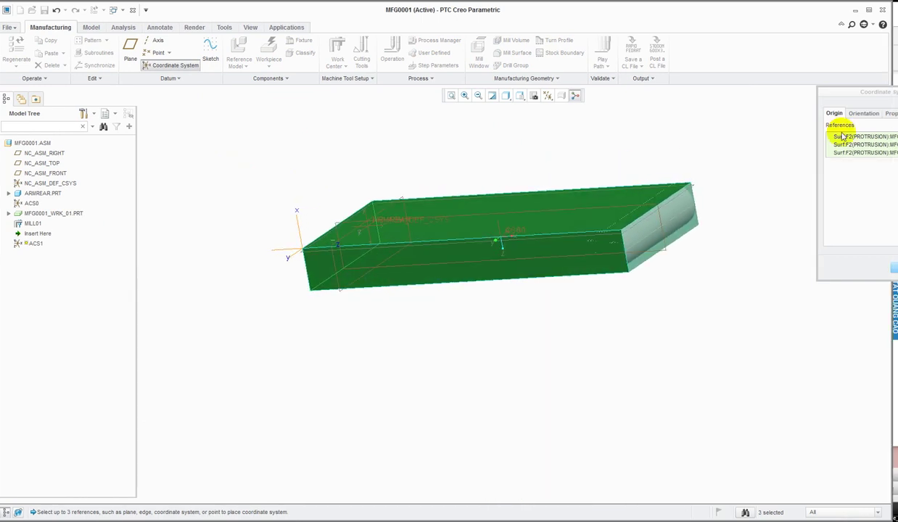
pyautogui.click(804, 113)
pyautogui.moveTo(810, 95); pyautogui.dragTo(177, 94)
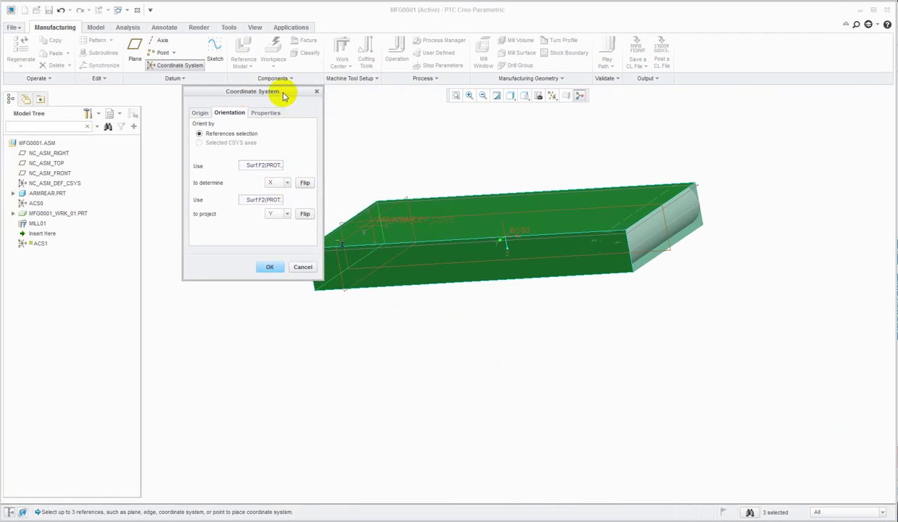
pyautogui.moveTo(283, 91); pyautogui.dragTo(197, 111)
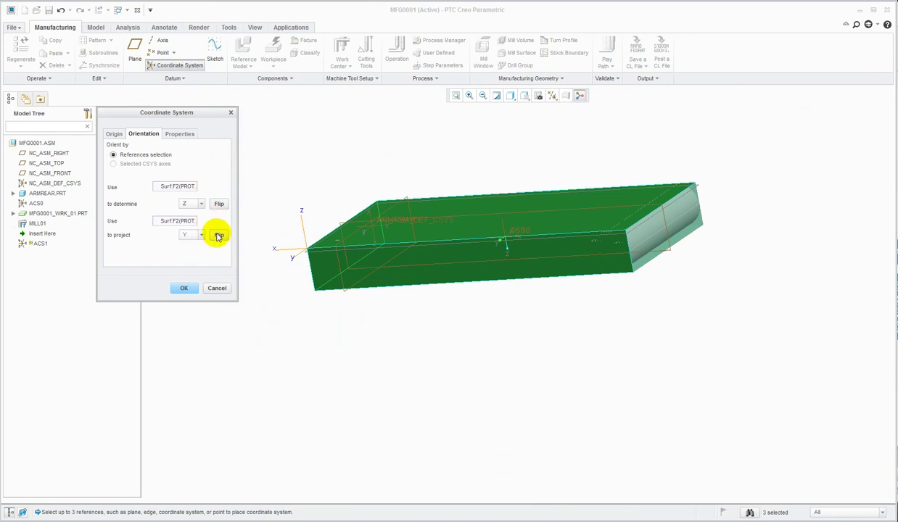
pyautogui.click(183, 288)
pyautogui.moveTo(281, 279)
pyautogui.mouseDown(button='middle')
pyautogui.moveTo(309, 290)
pyautogui.moveTo(298, 297)
pyautogui.moveTo(305, 266)
pyautogui.mouseUp(button='middle')
# Step: Create operation OP010 using ACS1 as its coordinate system
pyautogui.click(396, 52)
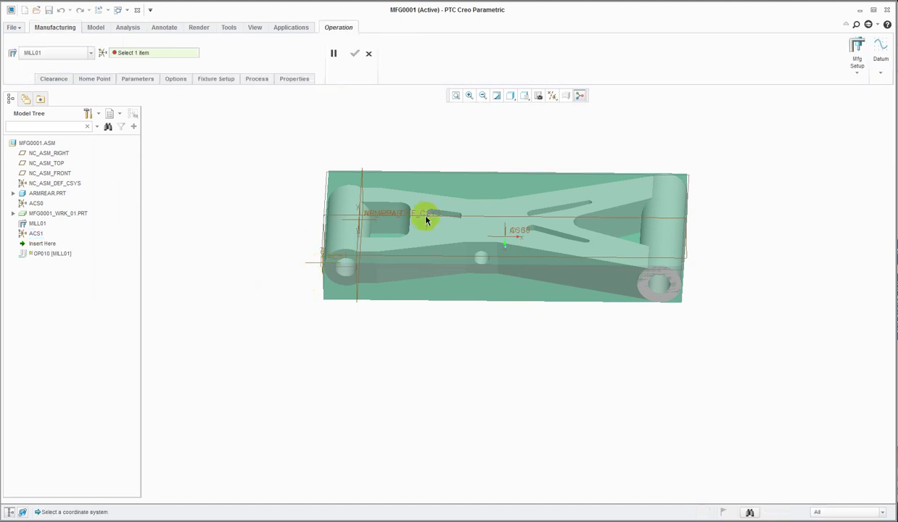
pyautogui.click(335, 259)
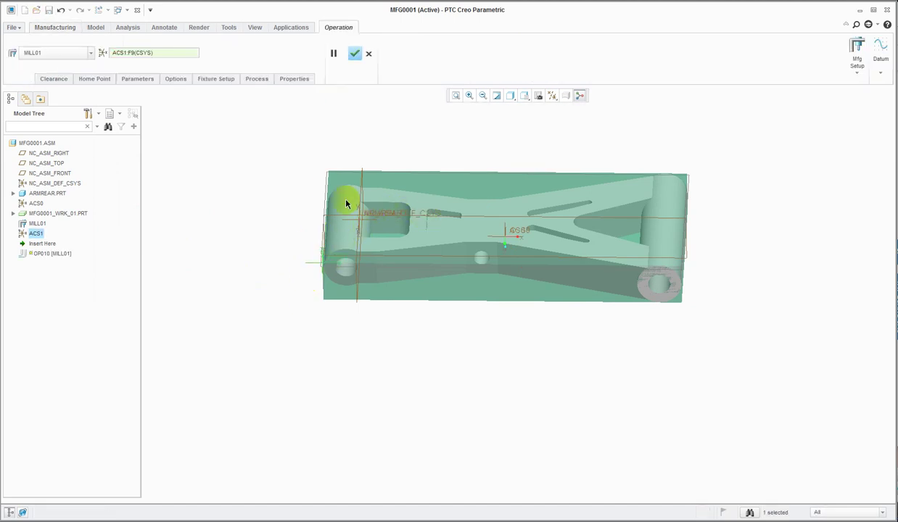
pyautogui.click(354, 53)
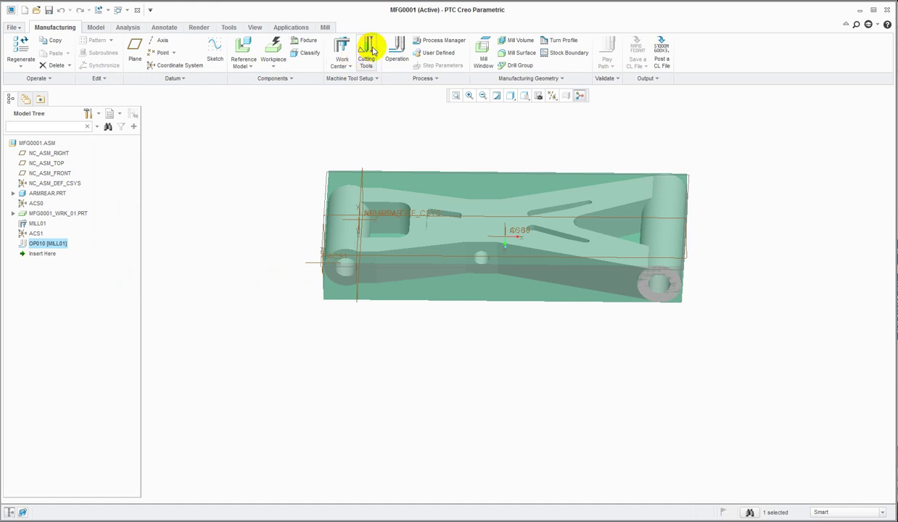
# Step: Start a Volume Rough milling sequence from the Mill tab's Roughing list
pyautogui.click(325, 27)
pyautogui.click(291, 65)
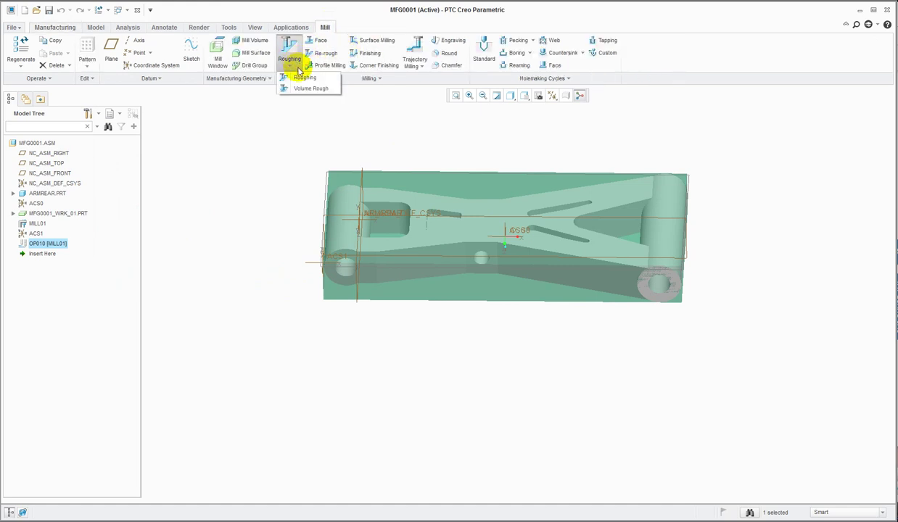
pyautogui.click(299, 88)
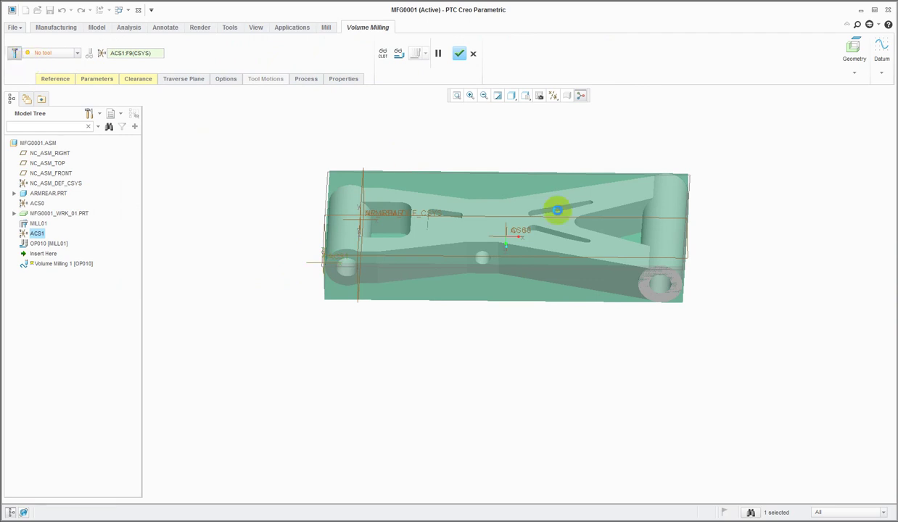
# Step: Define end mill T0001 with 5 mm diameter, 4 flutes and length 100, and assign it
pyautogui.moveTo(802, 94); pyautogui.dragTo(461, 67)
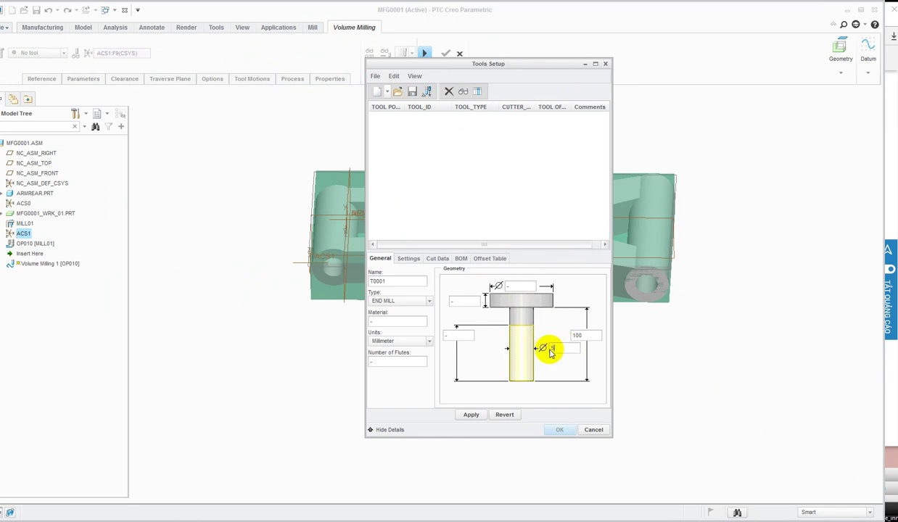
pyautogui.write('5')
pyautogui.click(457, 336)
pyautogui.write('4')
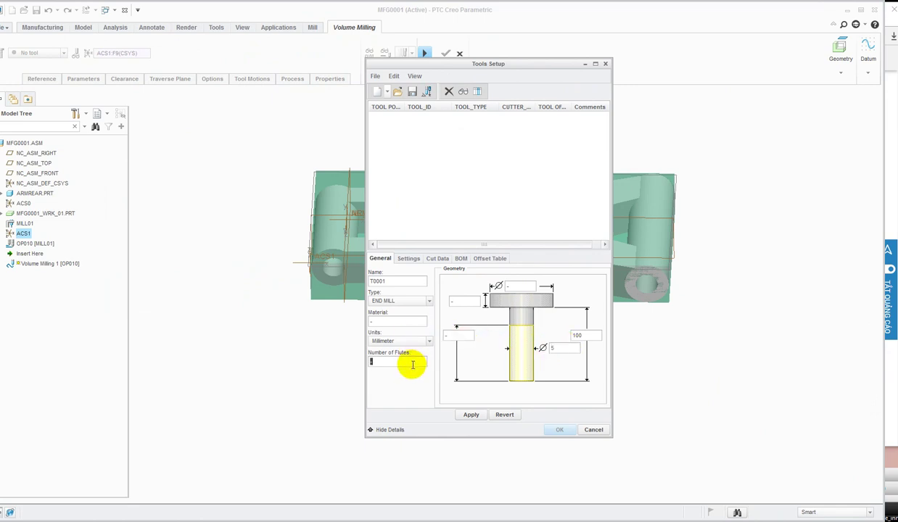
pyautogui.click(470, 415)
pyautogui.click(559, 430)
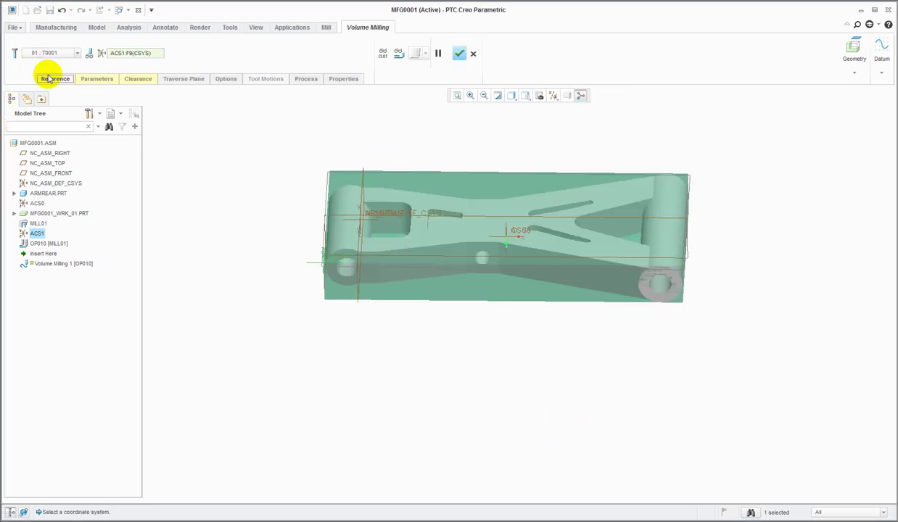
# Step: Start a mill volume and sketch a rectangle enclosing the part on its top face
pyautogui.click(50, 78)
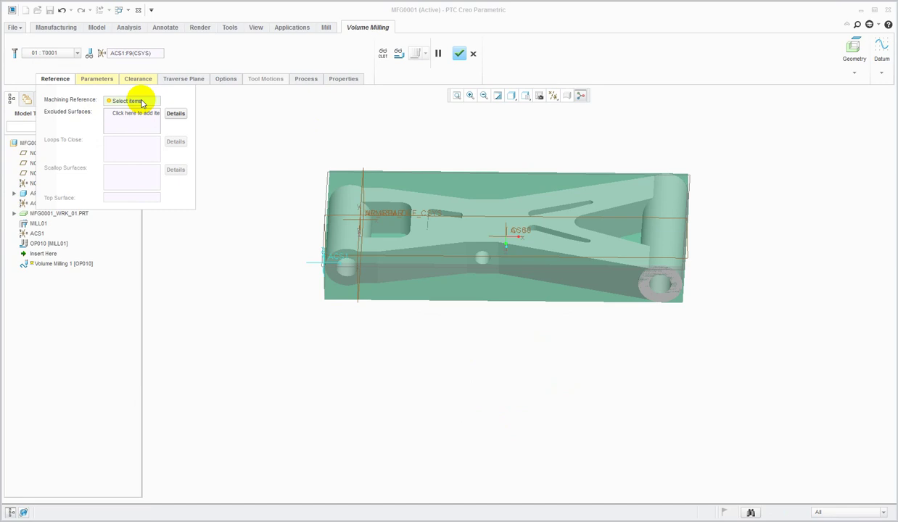
pyautogui.click(807, 69)
pyautogui.click(794, 118)
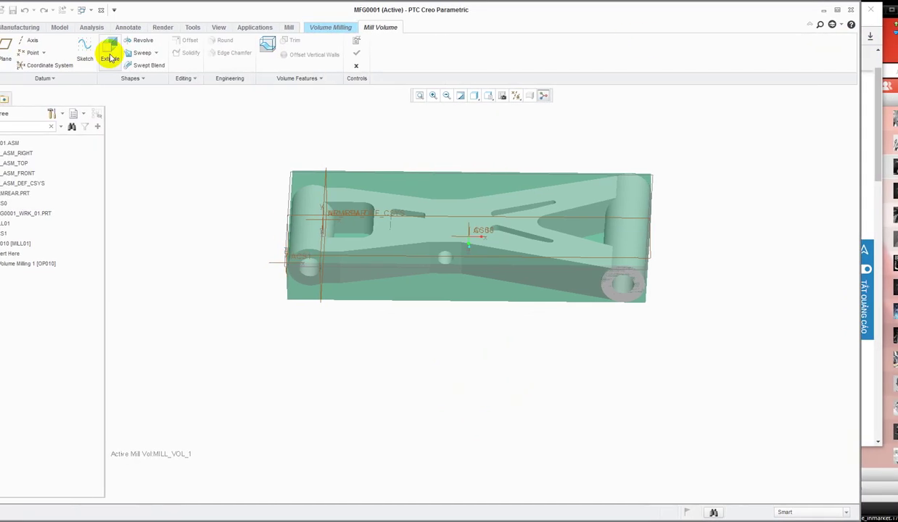
pyautogui.click(109, 58)
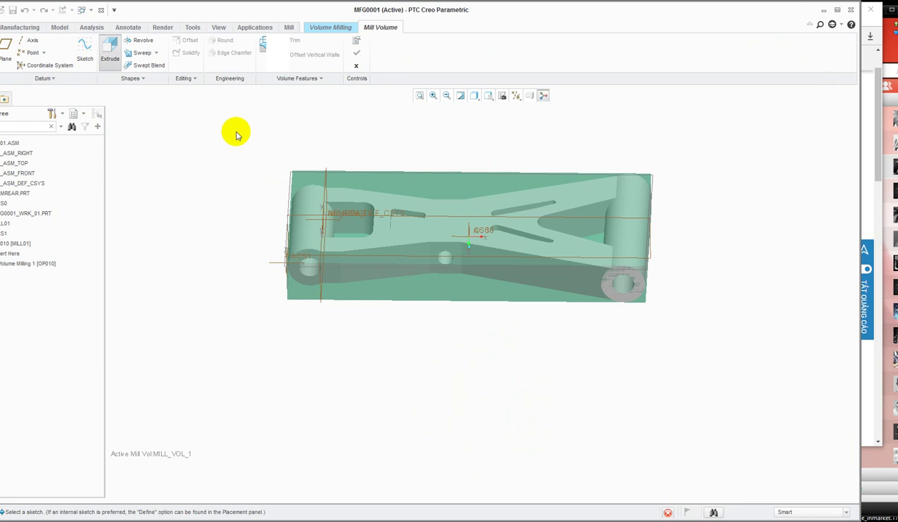
pyautogui.click(297, 191)
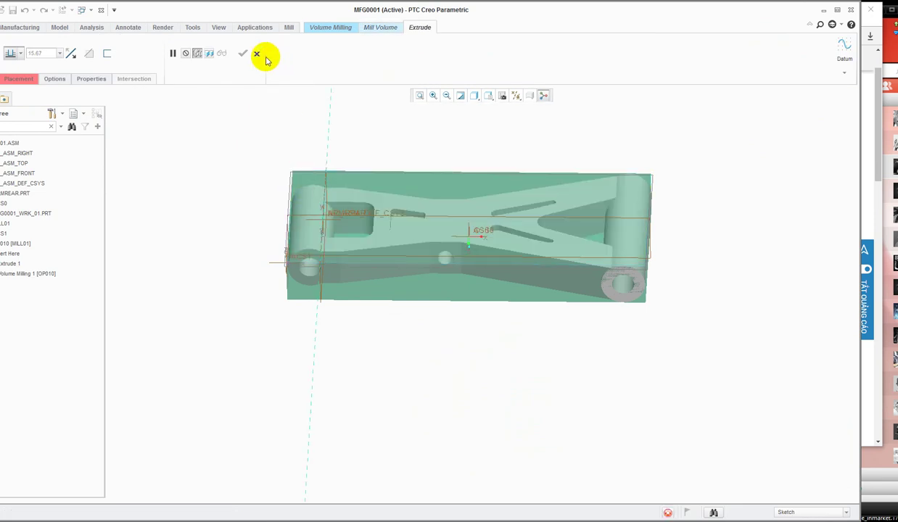
pyautogui.click(230, 53)
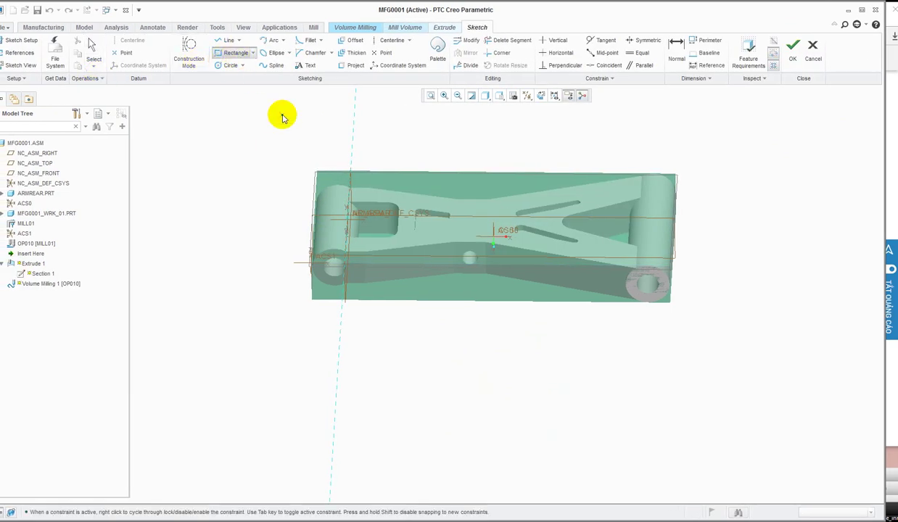
pyautogui.click(540, 96)
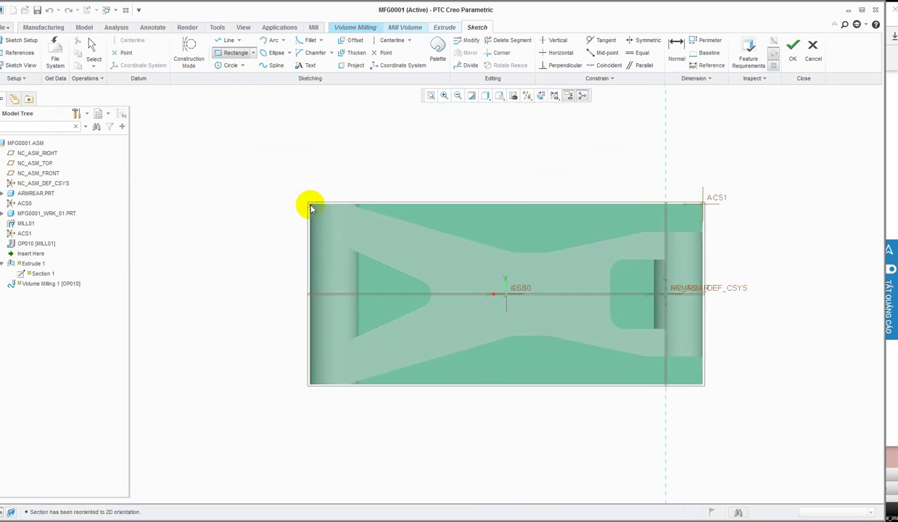
pyautogui.click(298, 195)
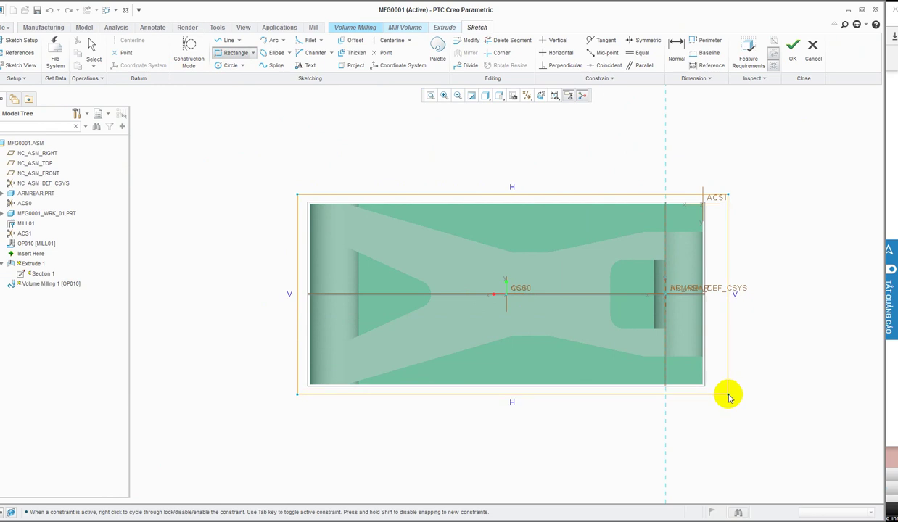
pyautogui.click(728, 394)
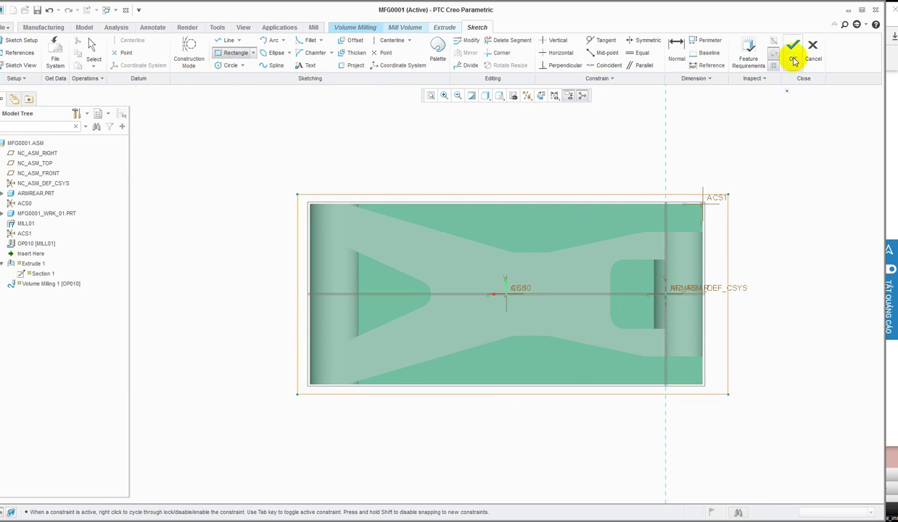
pyautogui.click(793, 61)
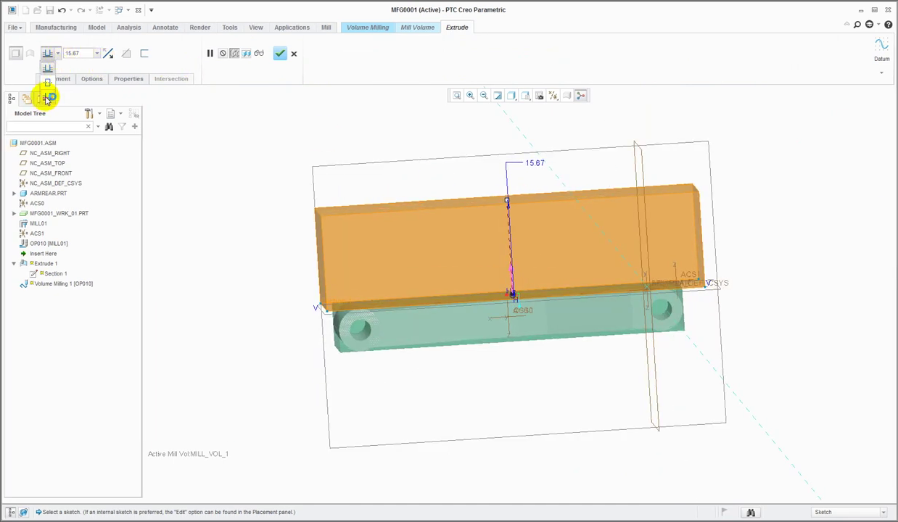
# Step: Extrude the rectangle up to the selected surface
pyautogui.click(47, 98)
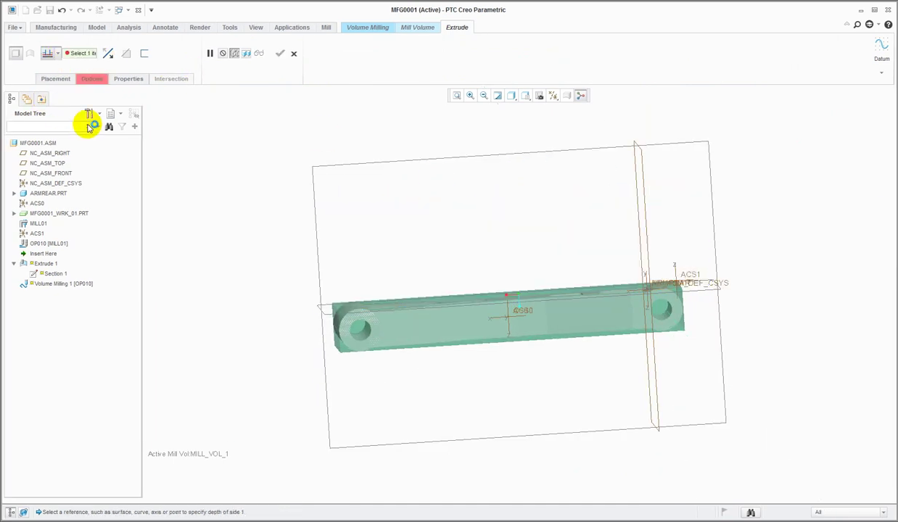
pyautogui.click(350, 329)
pyautogui.moveTo(347, 311)
pyautogui.mouseDown(button='middle')
pyautogui.moveTo(411, 226)
pyautogui.moveTo(330, 250)
pyautogui.moveTo(309, 232)
pyautogui.moveTo(238, 245)
pyautogui.moveTo(240, 265)
pyautogui.mouseUp(button='middle')
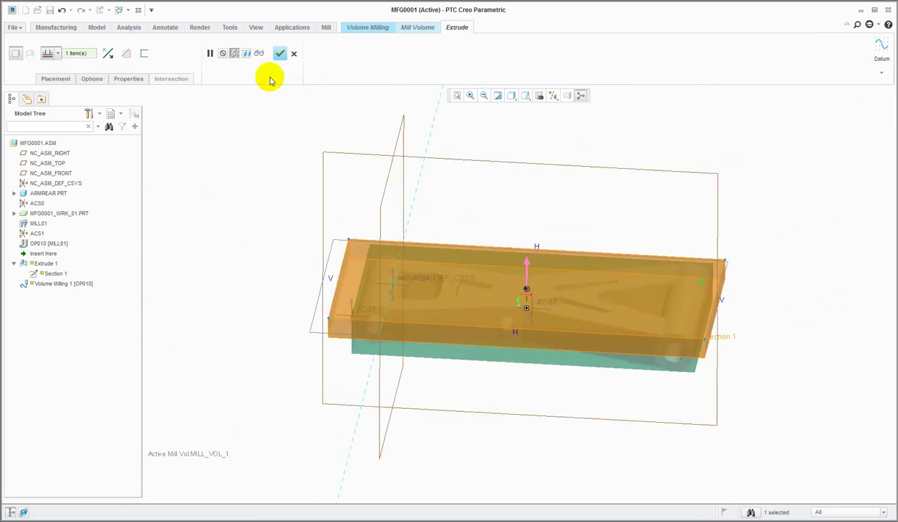
pyautogui.click(280, 53)
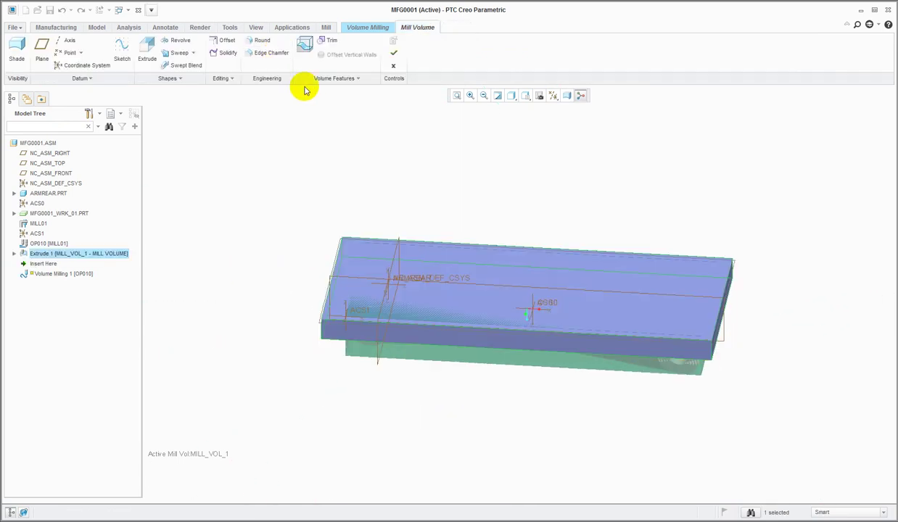
# Step: Trim the mill volume by the reference part and resume Volume Milling 1
pyautogui.click(328, 45)
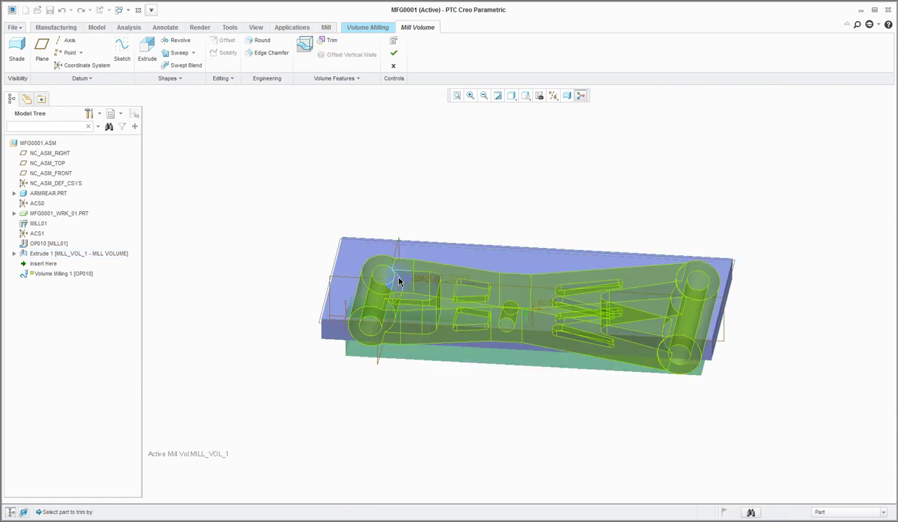
pyautogui.click(397, 280)
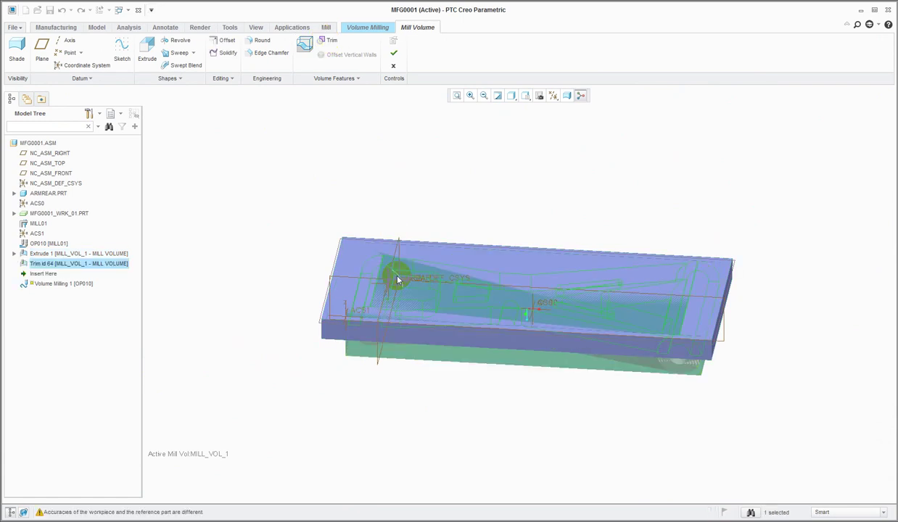
pyautogui.click(393, 53)
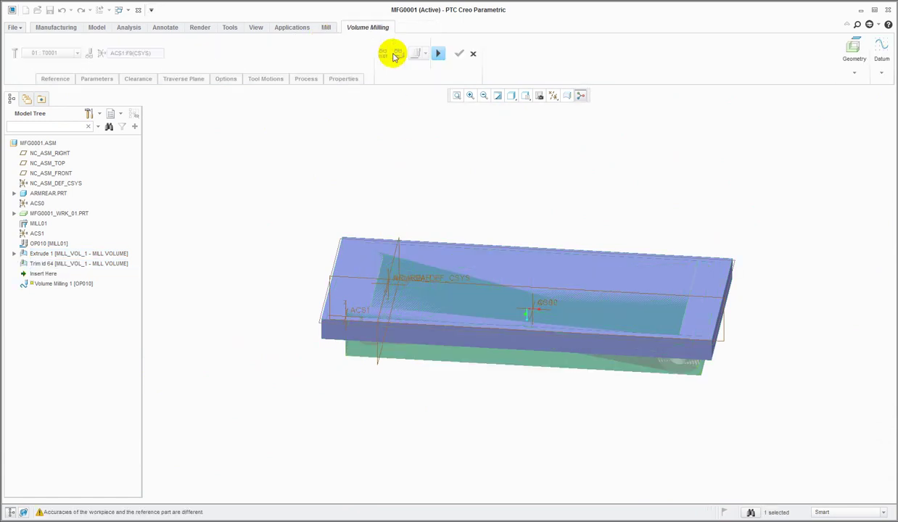
pyautogui.click(438, 53)
# Step: Set CUT_FEED 300, STEP_OVER 2 and MAX_STEP_DEPTH 0.5 in the milling parameters
pyautogui.click(92, 79)
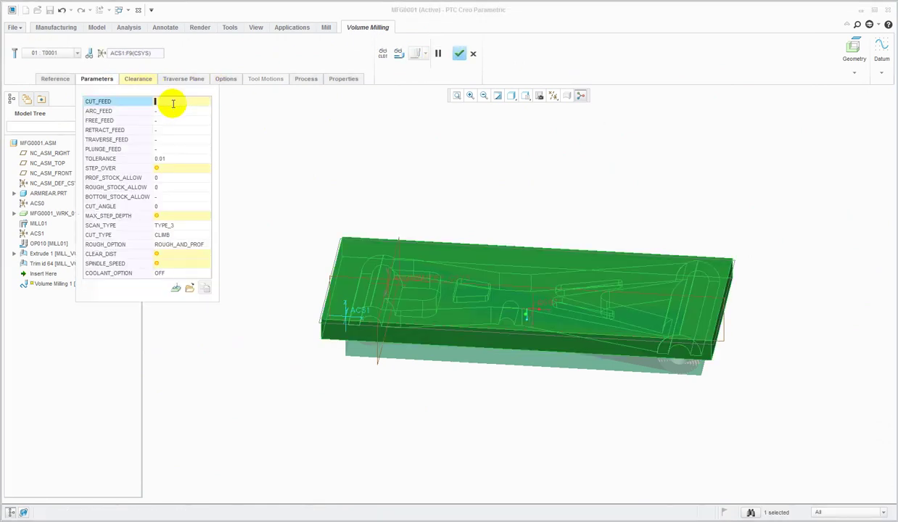
pyautogui.write('5')
pyautogui.click(187, 170)
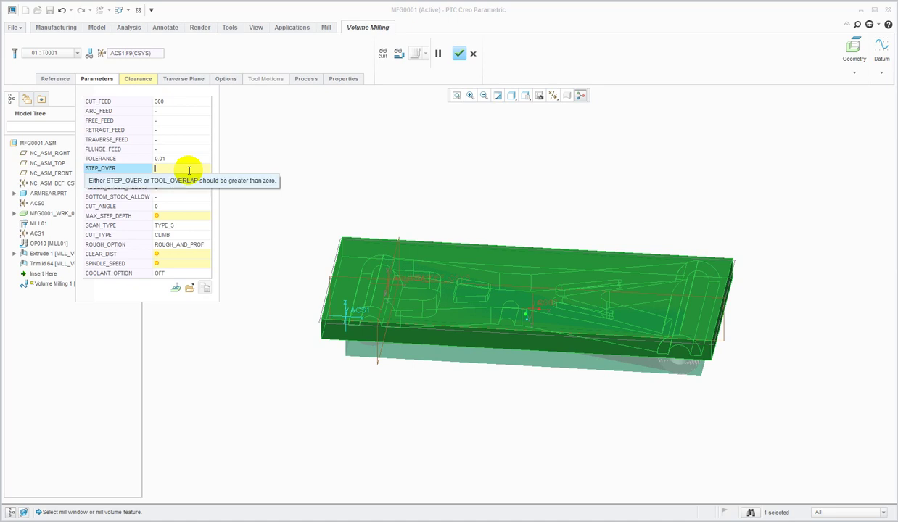
pyautogui.write('2')
pyautogui.click(179, 217)
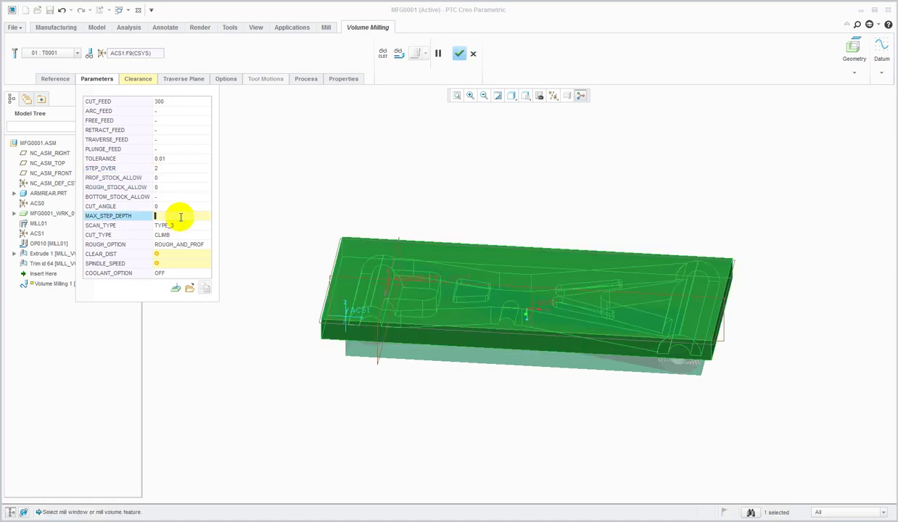
pyautogui.write('0.5')
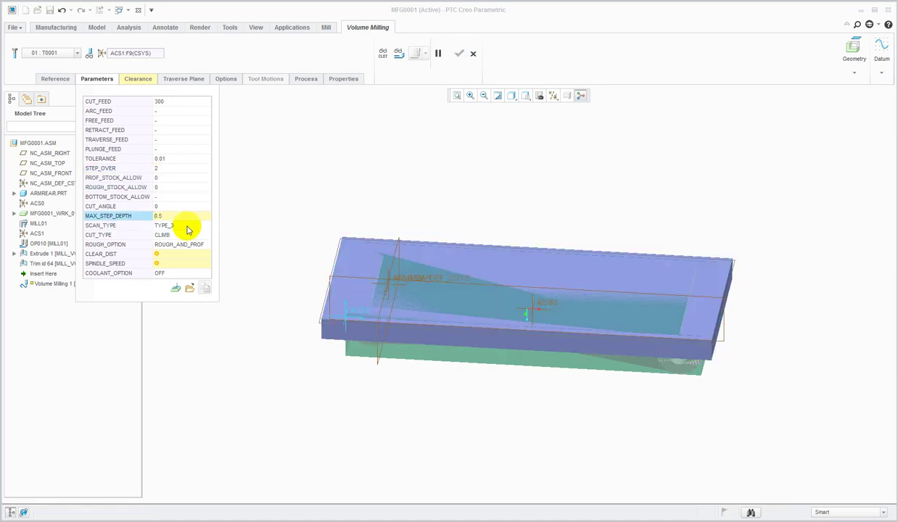
# Step: Set CLEAR_DIST to 20 and SPINDLE_SPEED to 2000
pyautogui.click(176, 254)
pyautogui.write('20')
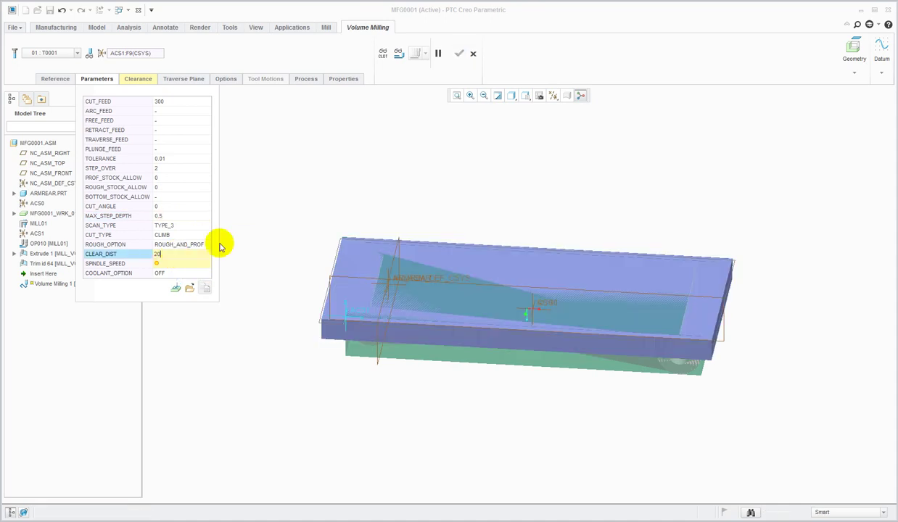
pyautogui.click(163, 265)
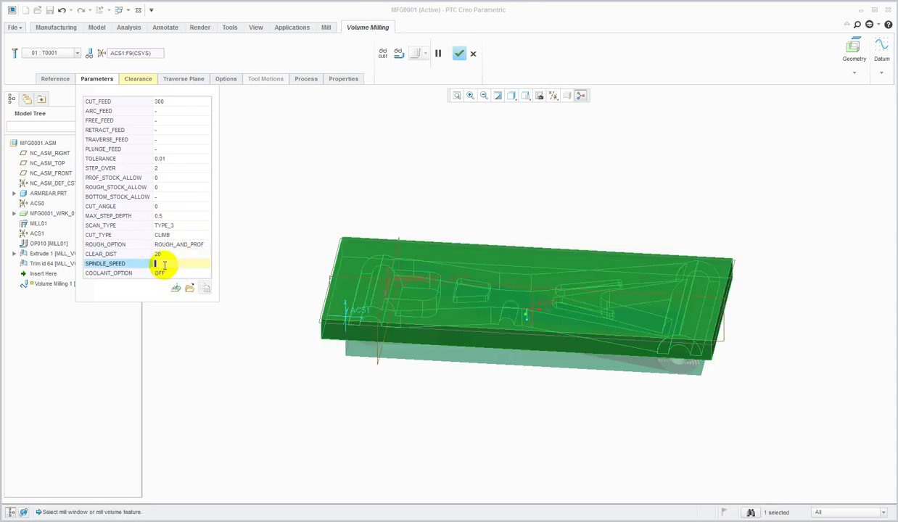
pyautogui.write('5')
pyautogui.press('Return')
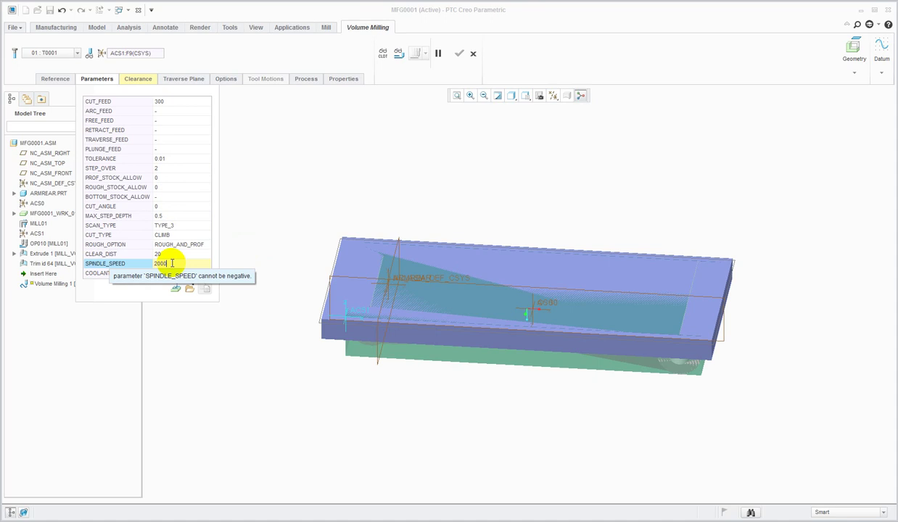
# Step: Offset the retract plane 20 from the part's top surface and complete Volume Milling 1
pyautogui.click(135, 79)
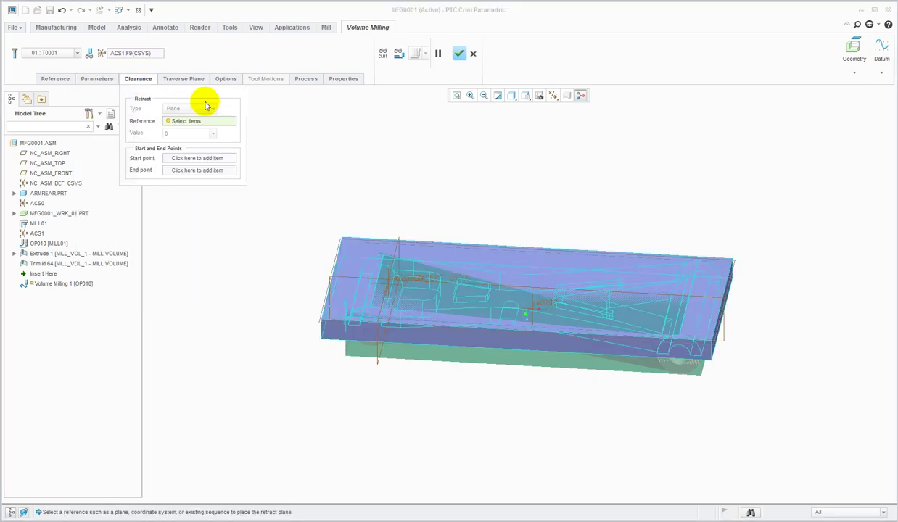
pyautogui.click(379, 248)
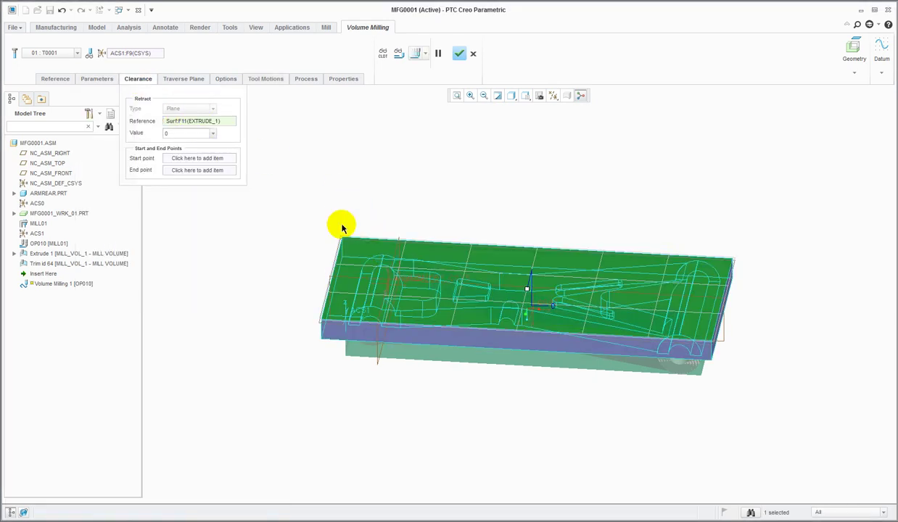
pyautogui.write('2')
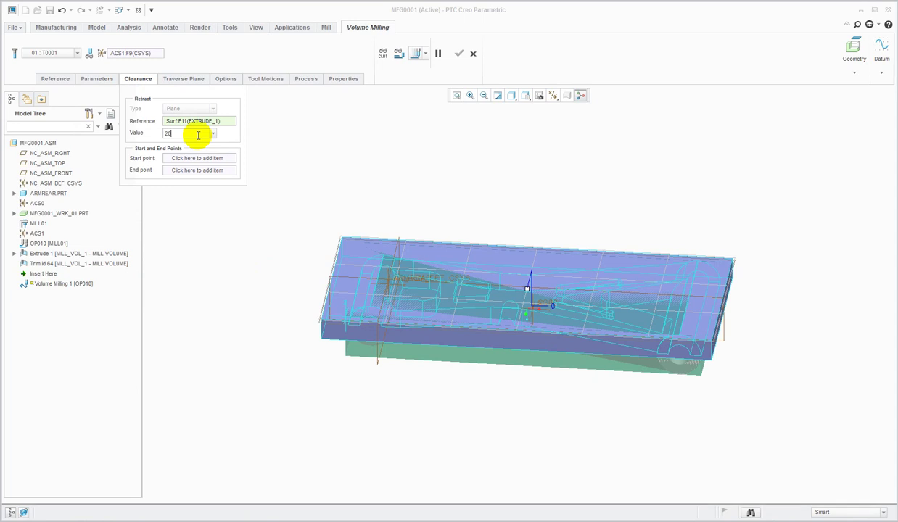
pyautogui.press('Return')
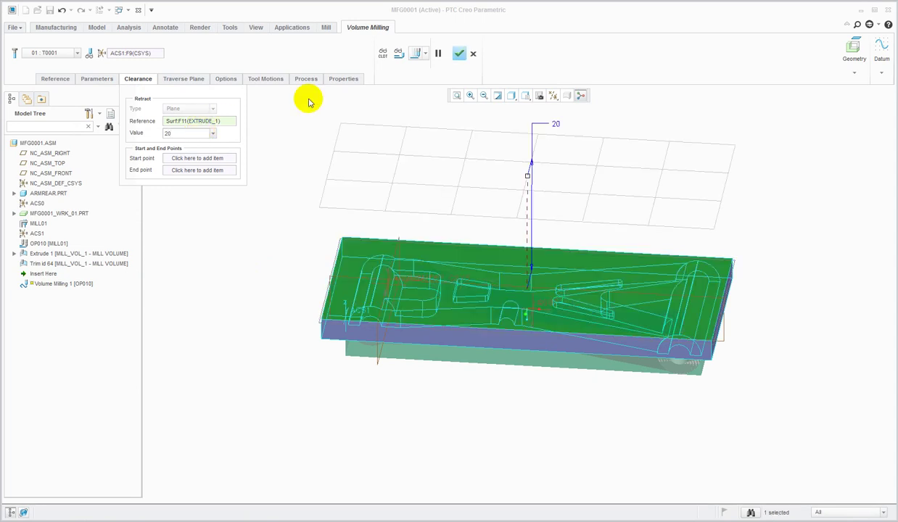
pyautogui.click(459, 54)
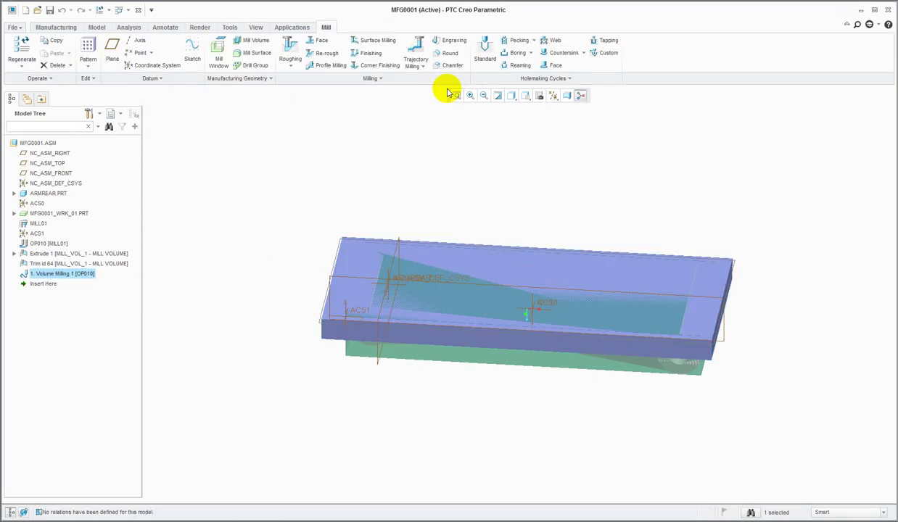
# Step: Play the full Volume Milling 1 toolpath to the end over the workpiece
pyautogui.rightClick(85, 276)
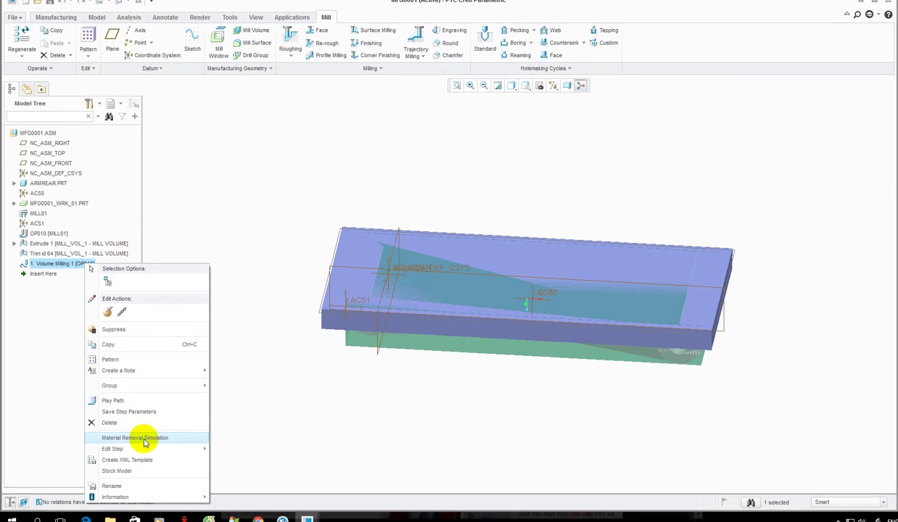
pyautogui.click(146, 397)
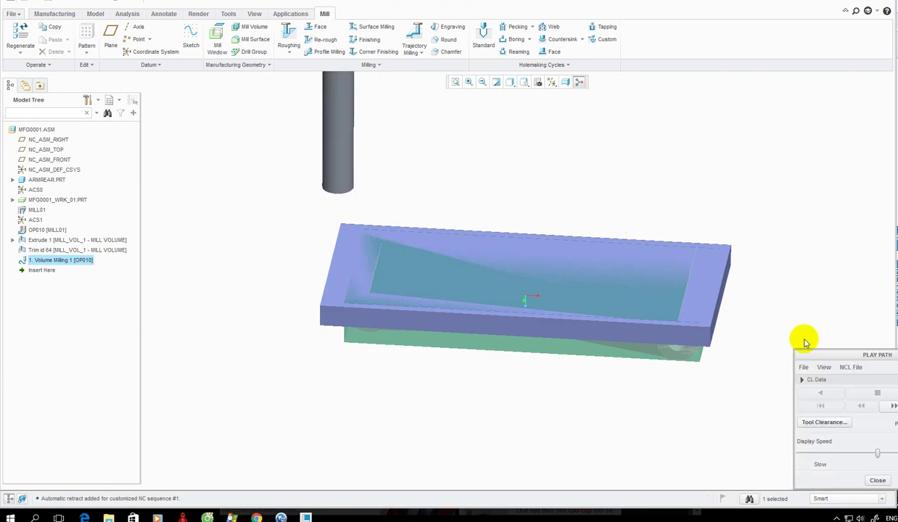
pyautogui.moveTo(803, 352); pyautogui.dragTo(125, 100)
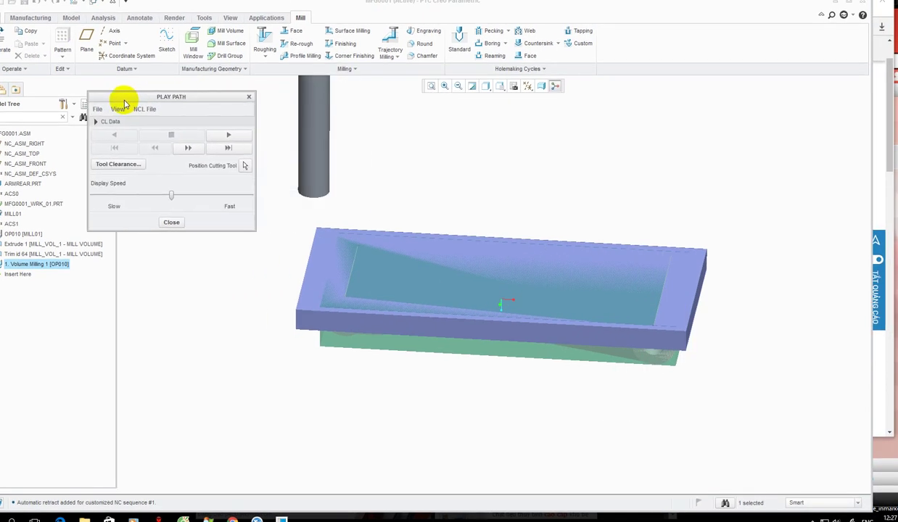
pyautogui.click(119, 165)
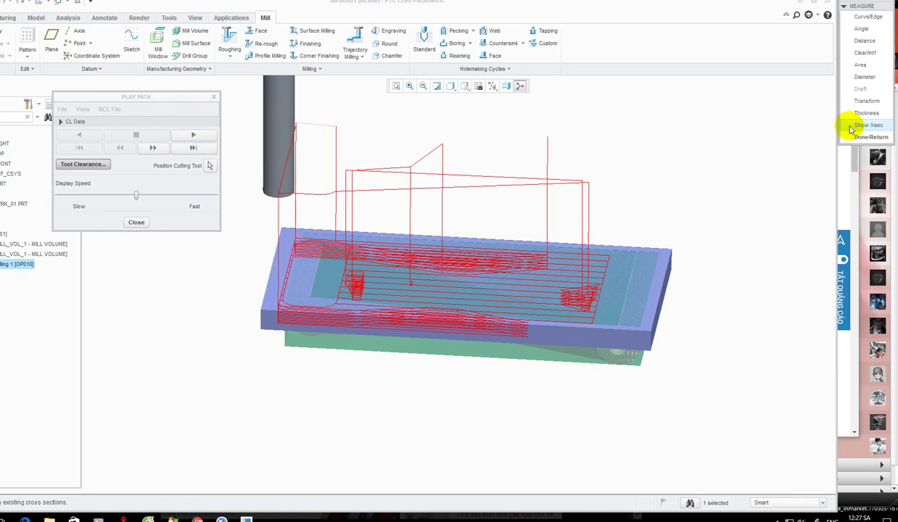
pyautogui.click(852, 137)
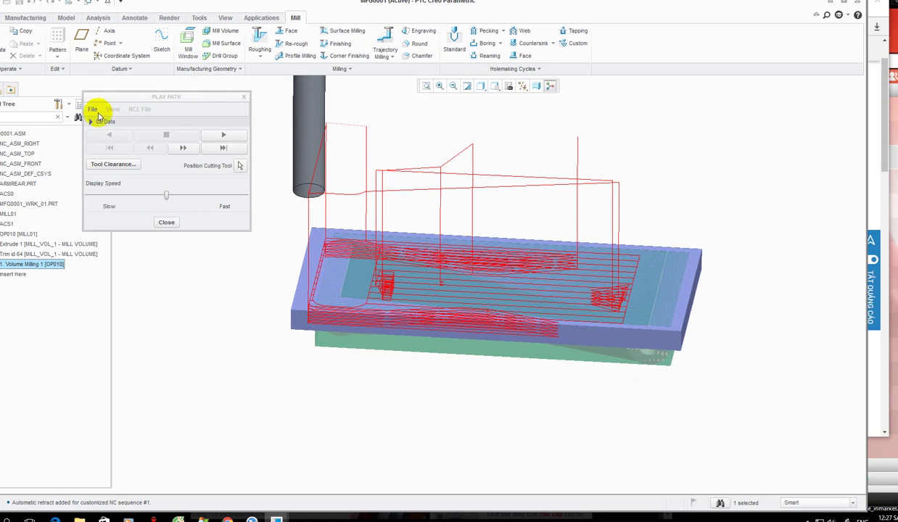
# Step: Output the Volume Milling 1 toolpath as the CL file volume_milling_1 for post-processing
pyautogui.click(99, 110)
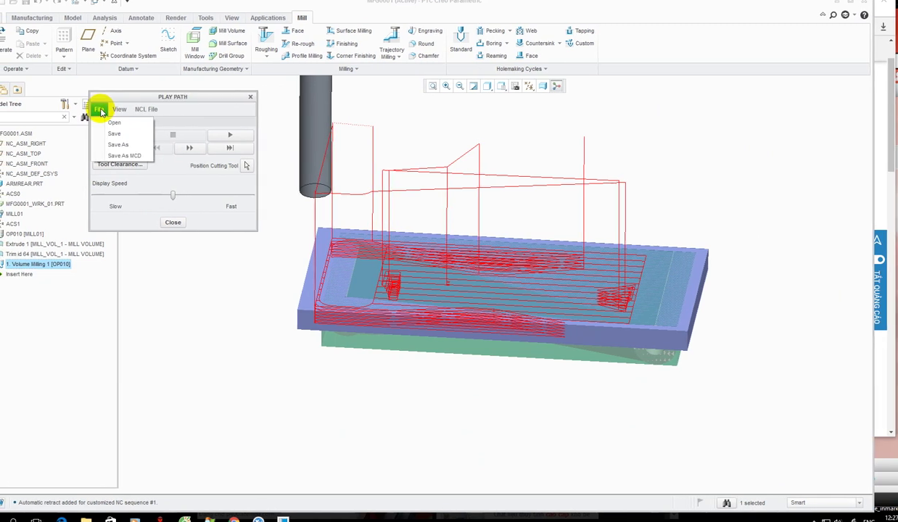
pyautogui.click(116, 156)
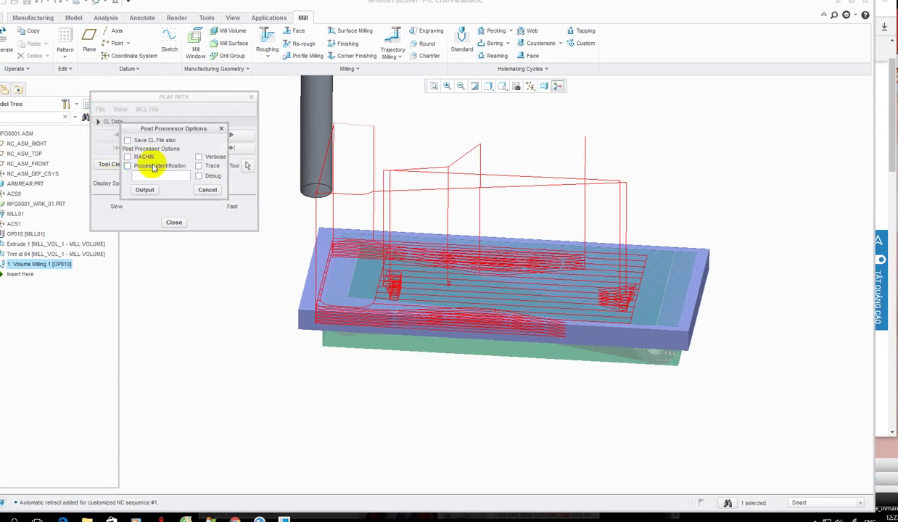
pyautogui.click(145, 188)
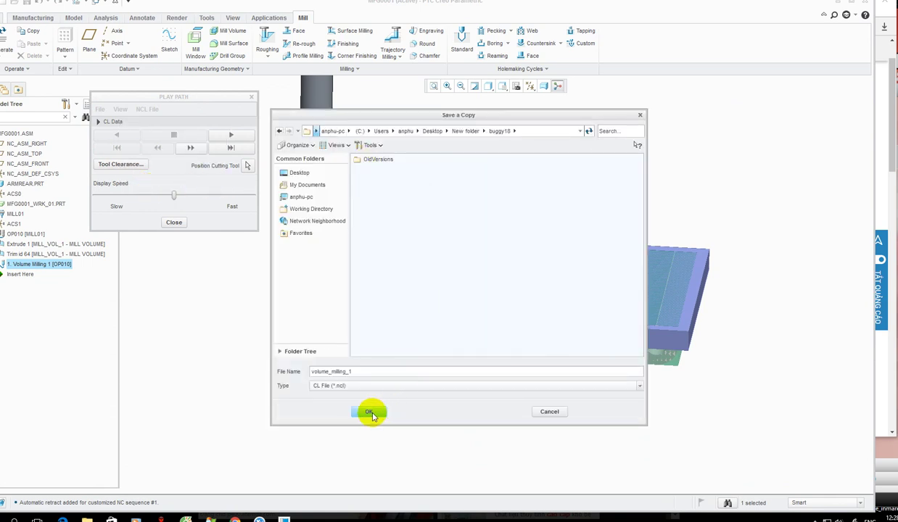
pyautogui.click(370, 412)
pyautogui.click(554, 411)
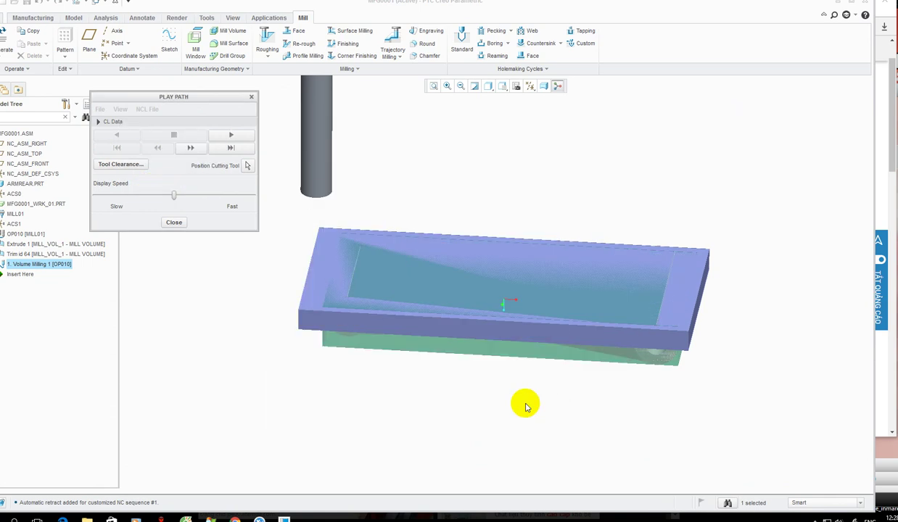
pyautogui.click(116, 109)
pyautogui.click(127, 155)
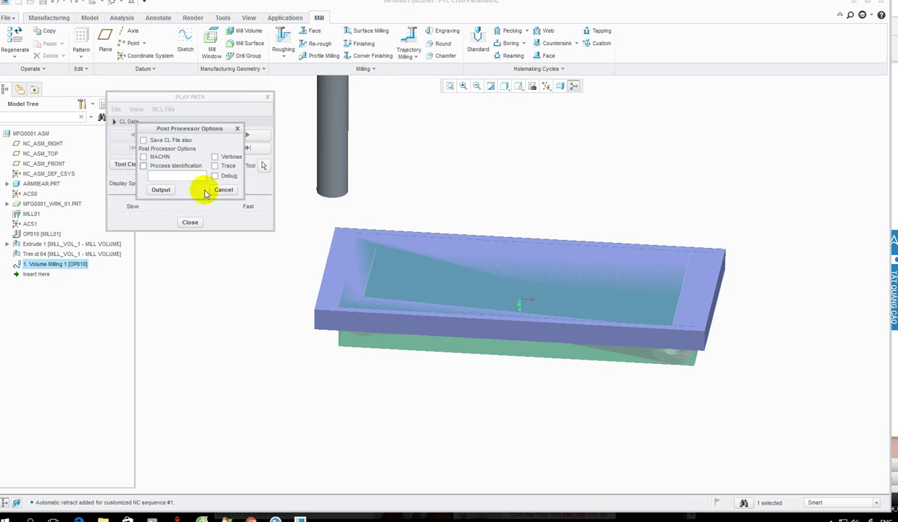
pyautogui.click(165, 188)
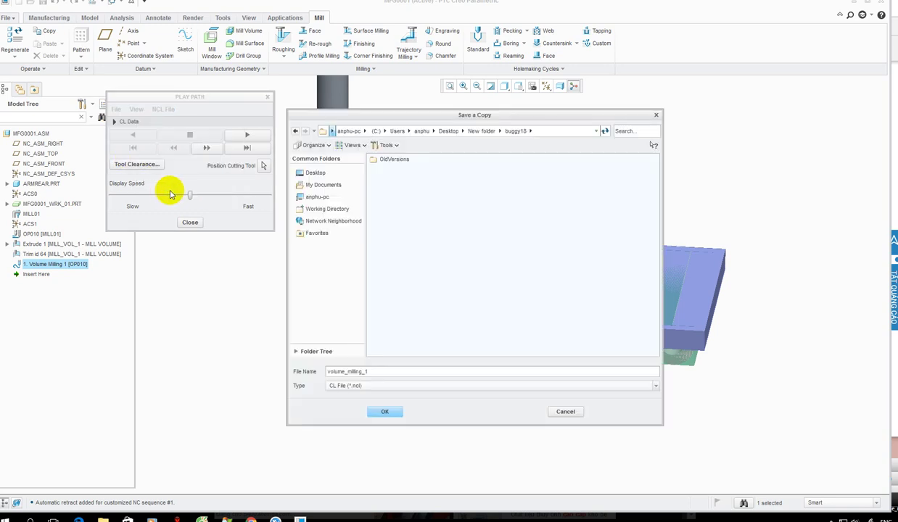
pyautogui.click(380, 411)
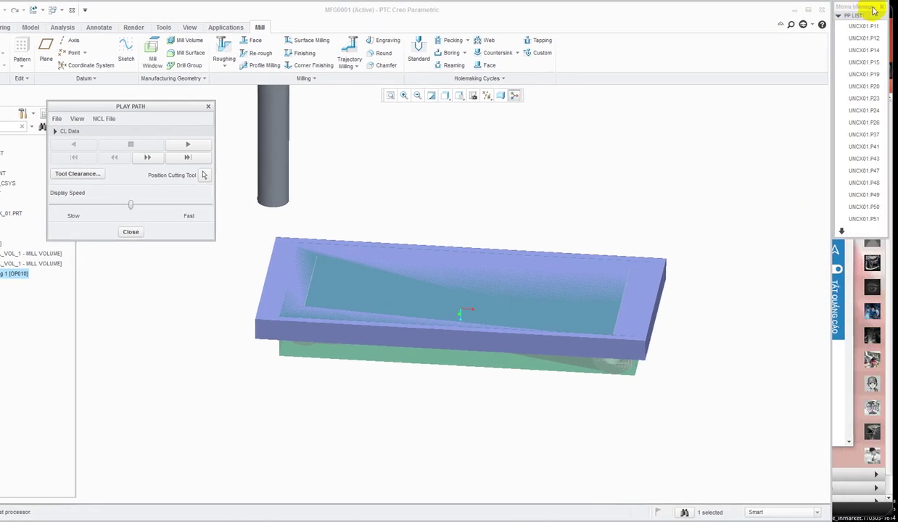
# Step: Post-process the toolpath with UNCX01.P20 to generate volume_milling_1.tap
pyautogui.moveTo(874, 11); pyautogui.dragTo(240, 44)
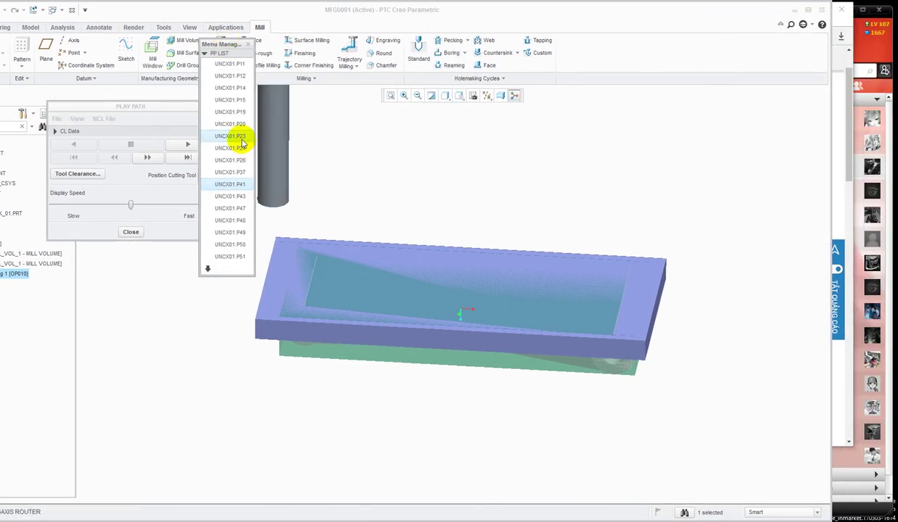
pyautogui.click(240, 124)
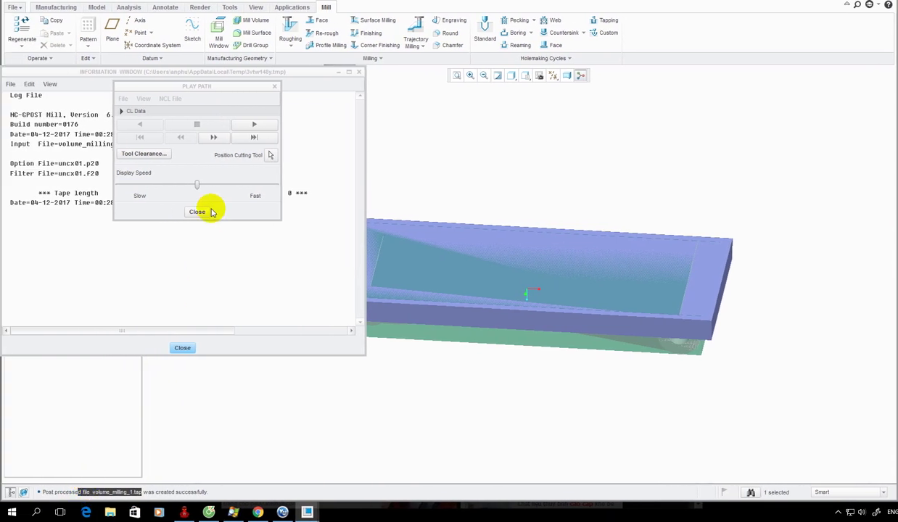
# Step: Close the Play Path dialog and the post-processing log window
pyautogui.click(197, 211)
pyautogui.click(182, 348)
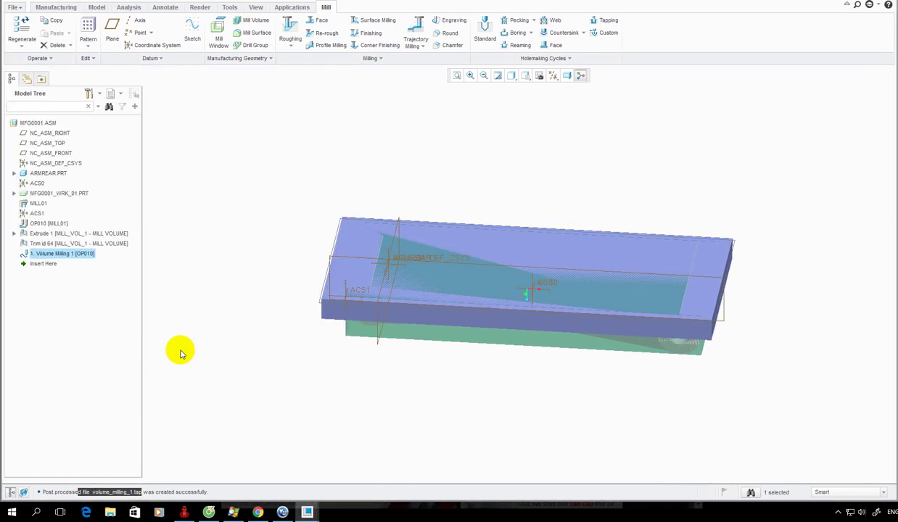